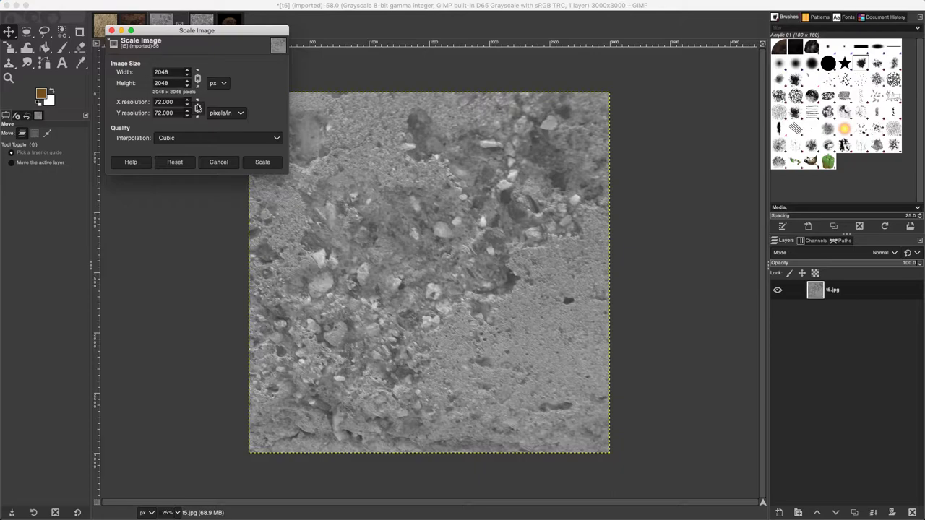
Scale the image to 2048 × 2048 pixels and convert its color mode to RGB
left_click(263, 162)
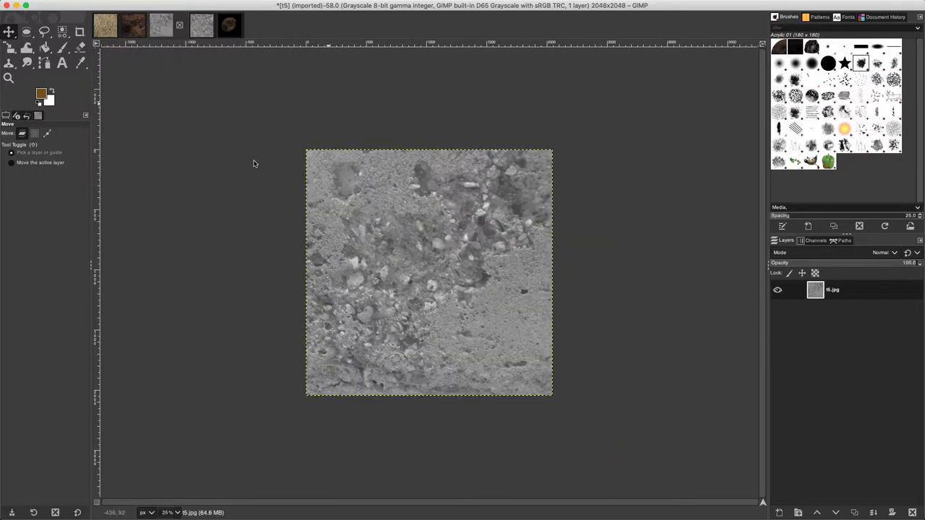
mouse_move(233, 4)
left_click(172, 5)
mouse_move(188, 26)
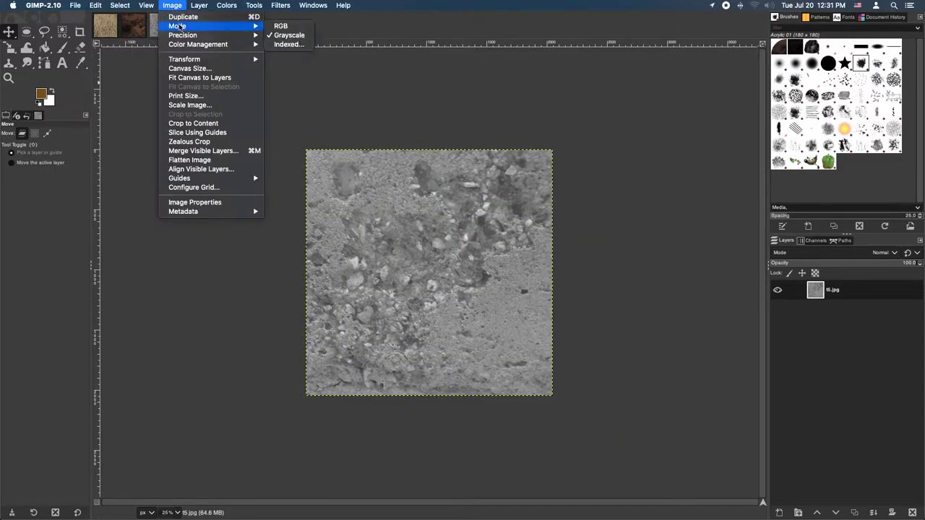
left_click(280, 26)
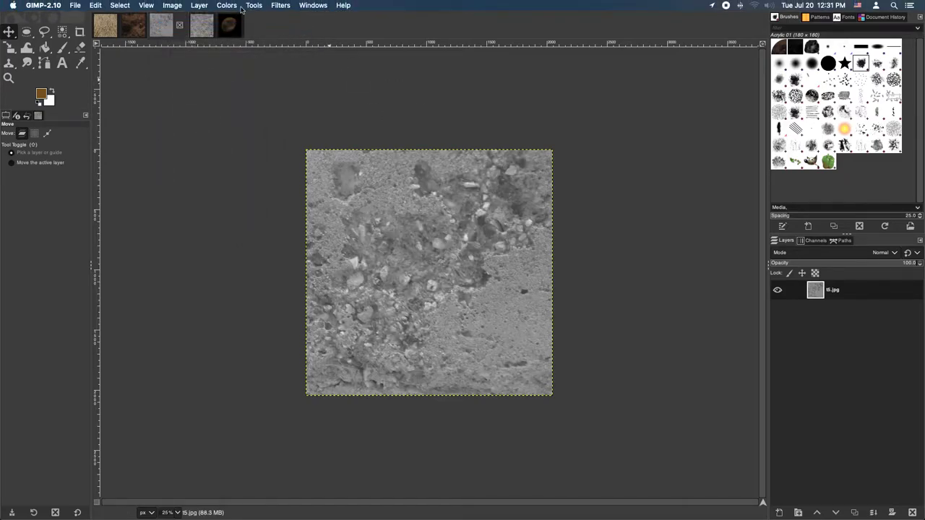
Darken the texture with Levels, setting the black input level to 88 and the gamma to 0.81
left_click(226, 5)
left_click(234, 90)
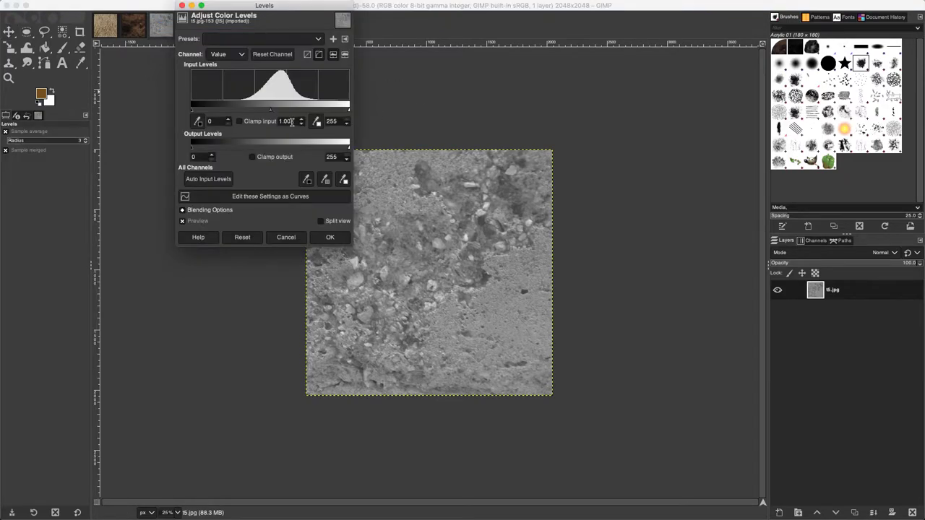
left_click_drag(192, 110, 243, 113)
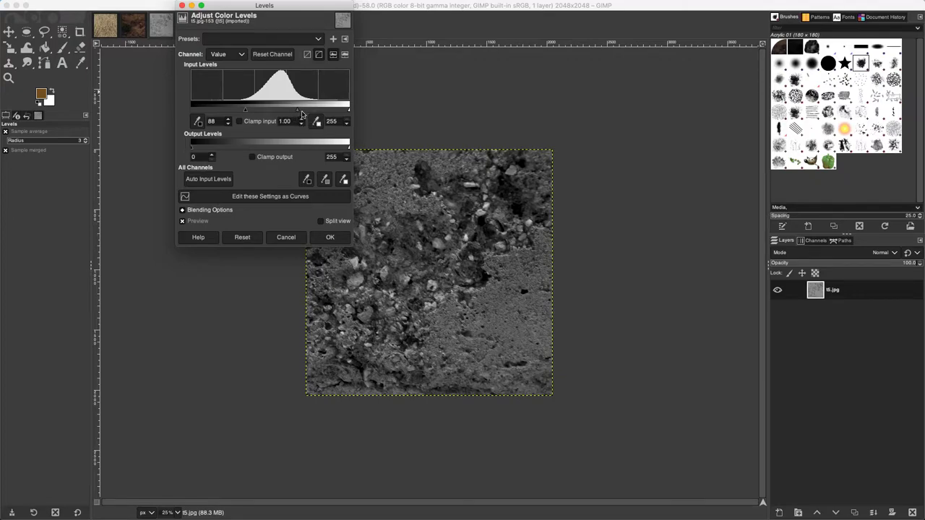
left_click_drag(300, 114, 303, 114)
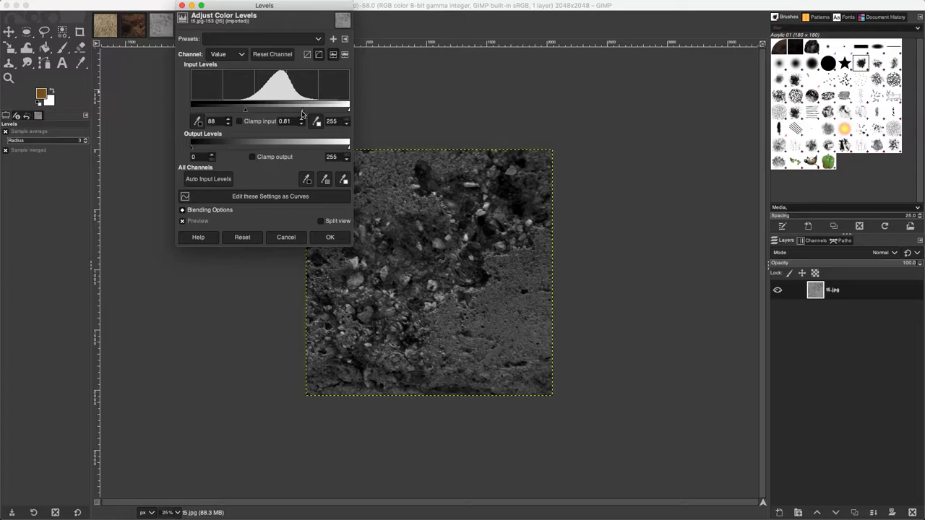
left_click(330, 237)
Duplicate the t5.jpg layer and start a Bump Map on the copy with the original t5.jpg layer as aux input
left_click(855, 512)
left_click(253, 5)
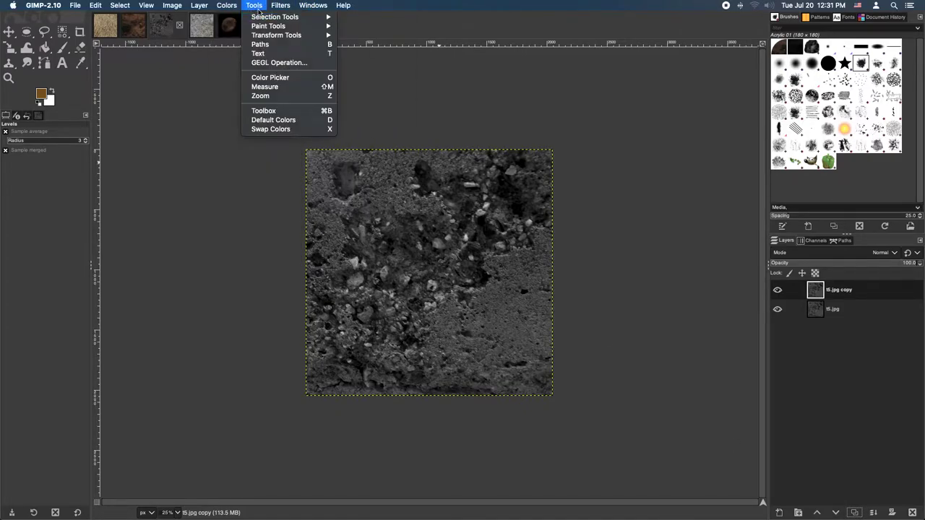
mouse_move(280, 6)
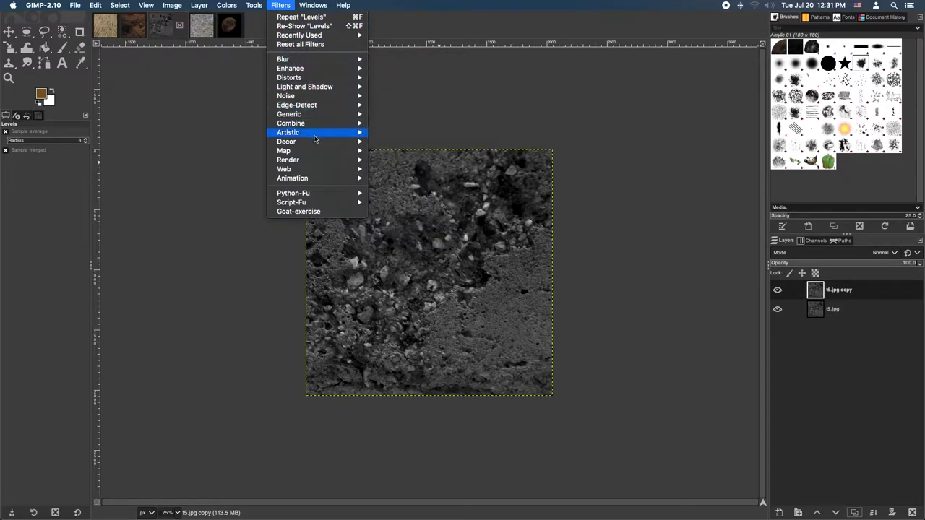
mouse_move(313, 153)
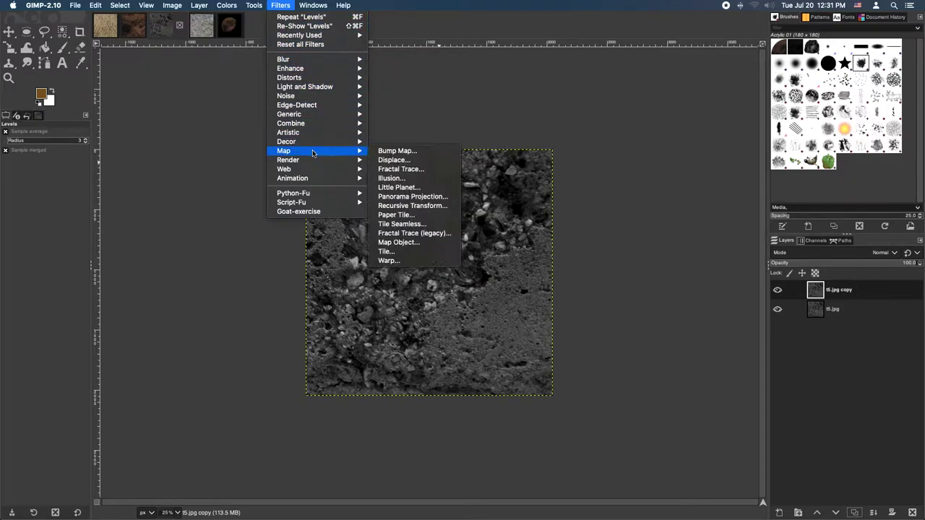
left_click(388, 153)
left_click(621, 62)
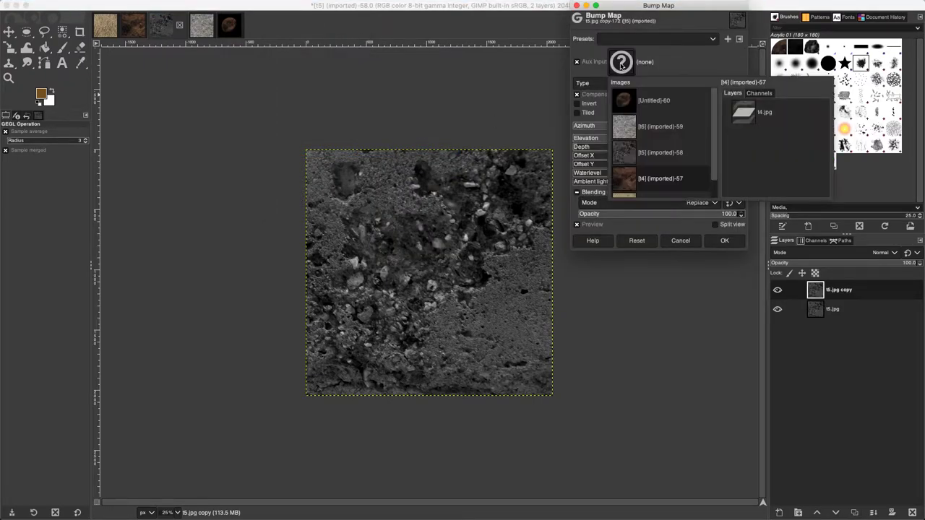
left_click(629, 160)
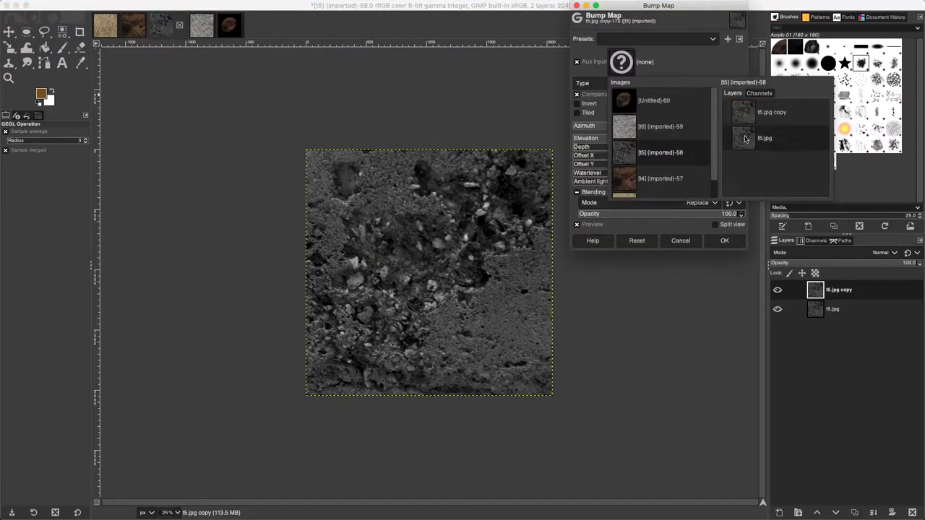
left_click(745, 138)
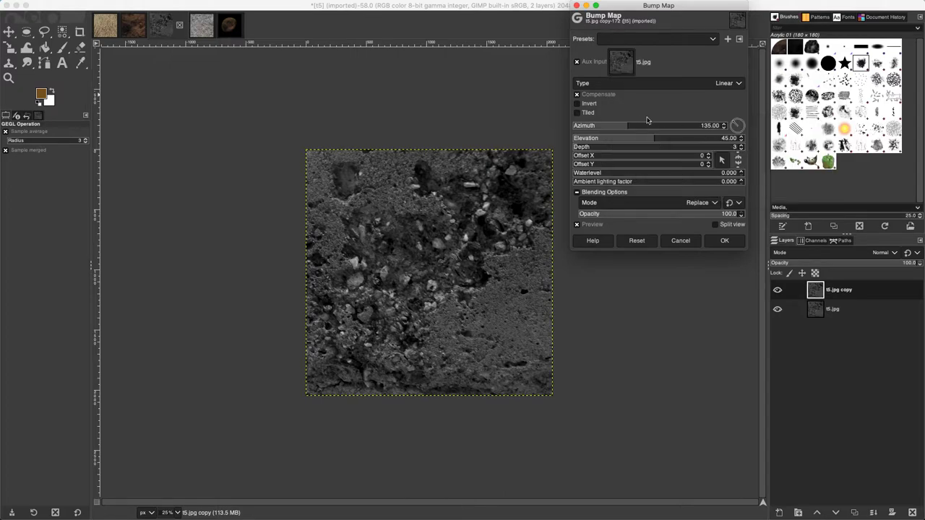
Set the bump map's depth to 19 and its elevation to 16.73, and apply it
left_click_drag(605, 146, 619, 146)
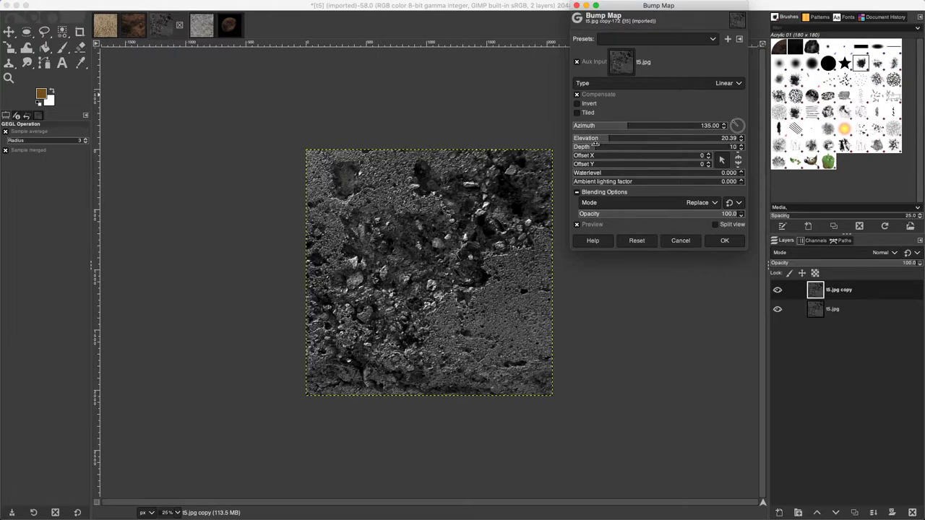
left_click_drag(595, 143, 618, 144)
left_click_drag(607, 138, 602, 138)
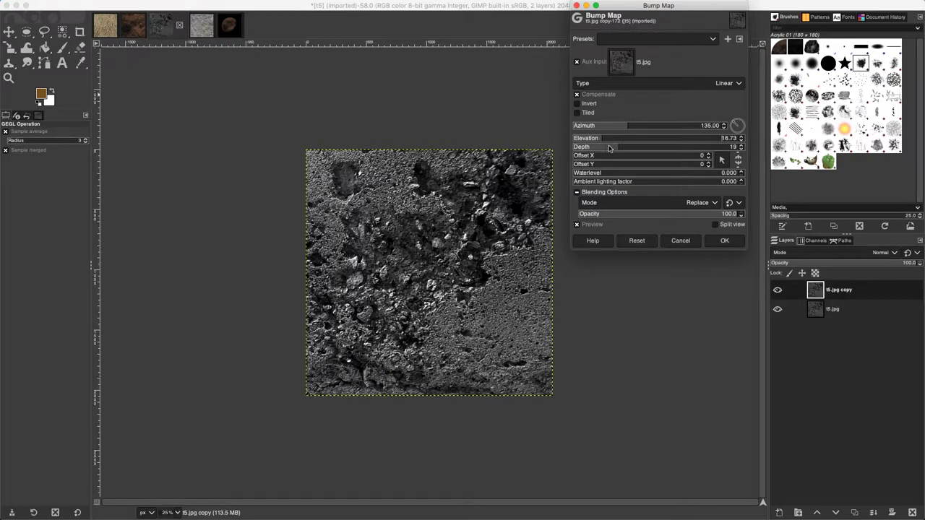
left_click(723, 242)
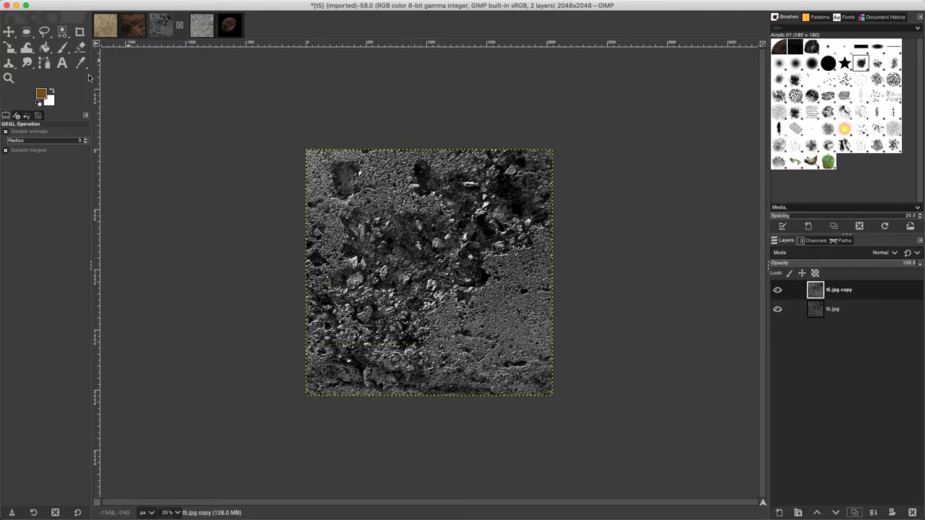
Add a new transparent layer above the others and set the foreground color for Bucket Fill to dark red
left_click(779, 512)
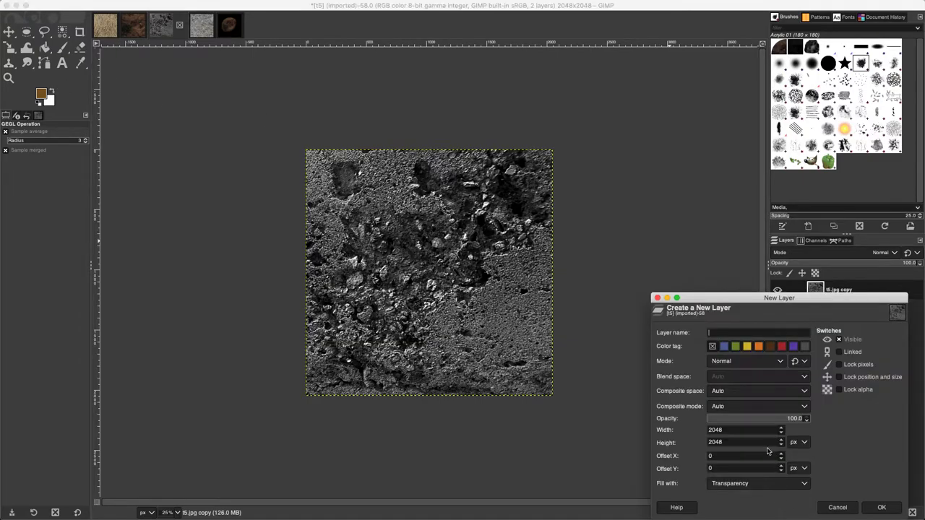
left_click(880, 507)
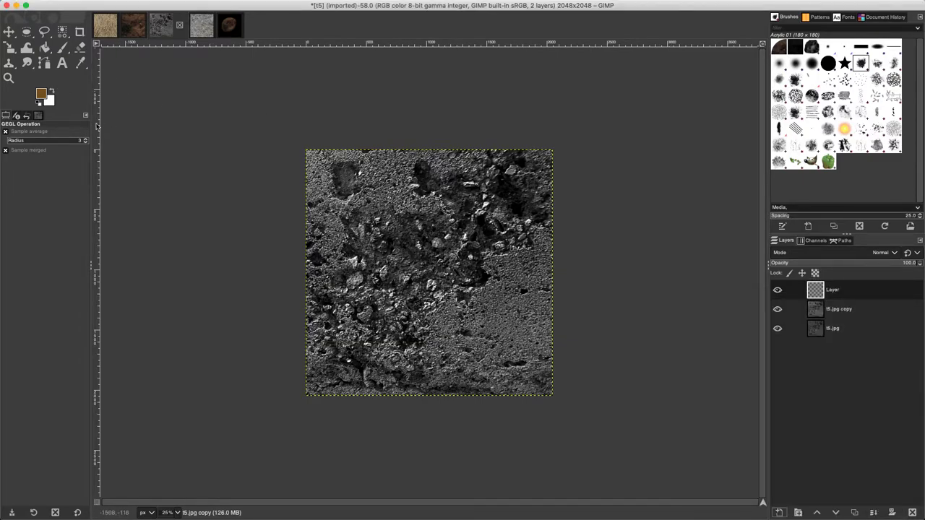
left_click(46, 50)
left_click(41, 94)
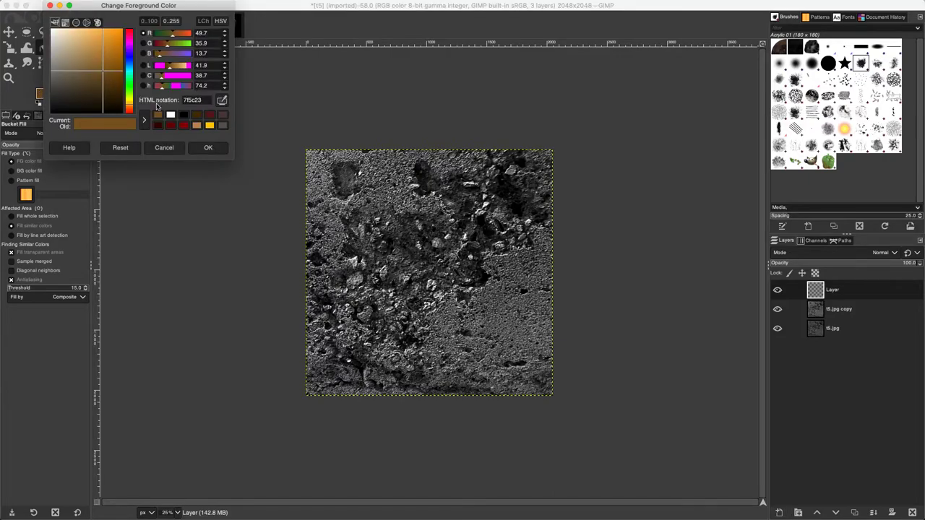
left_click(162, 128)
left_click(207, 148)
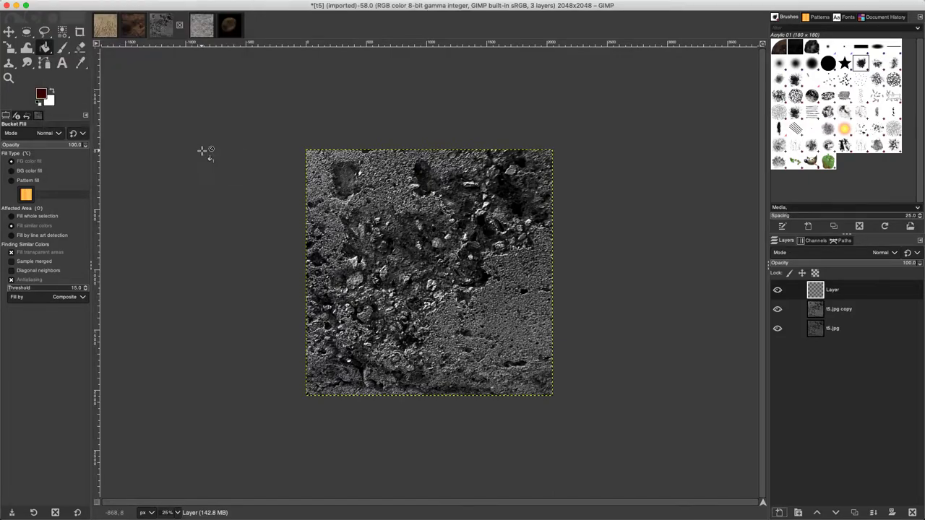
Fill the new layer with the dark red and set its blend mode to Addition
left_click(382, 204)
left_click(881, 253)
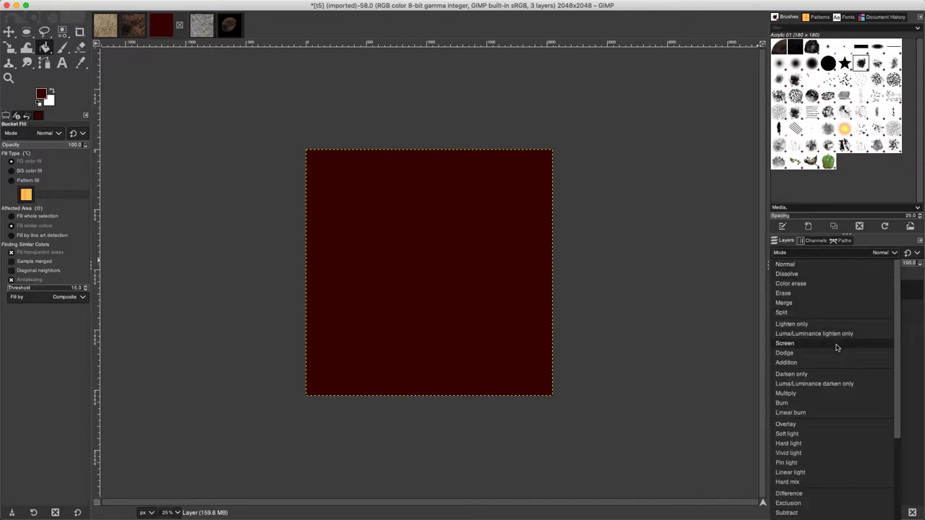
left_click(815, 363)
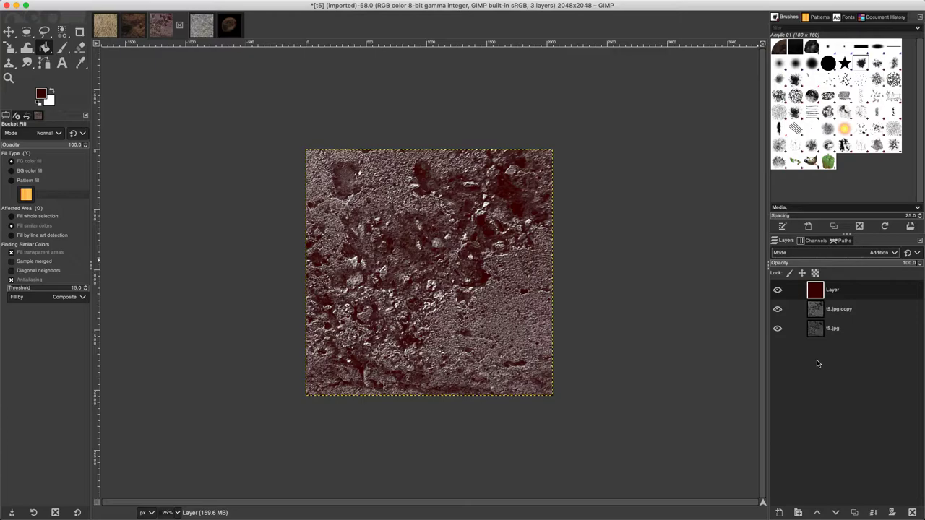
Apply a Gaussian Blur of 16.01 in X and Y to the t5.jpg copy layer
left_click(847, 309)
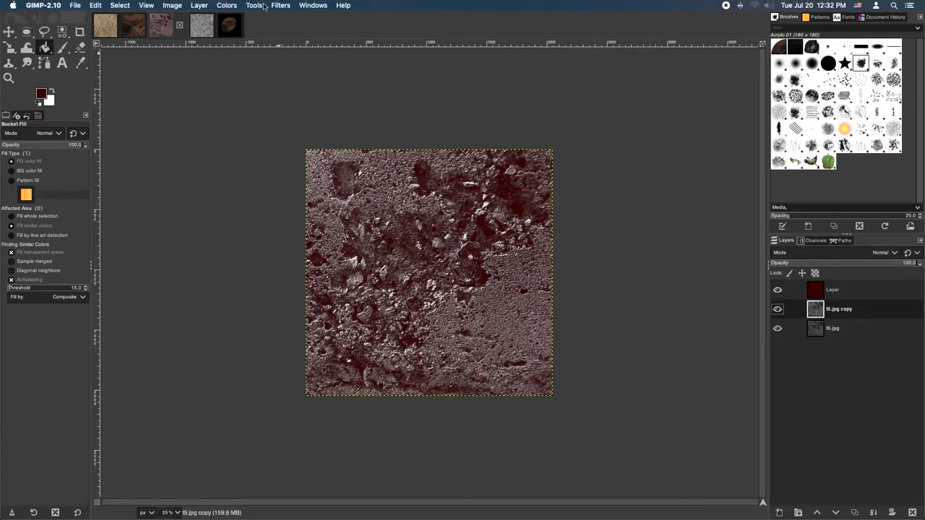
left_click(259, 7)
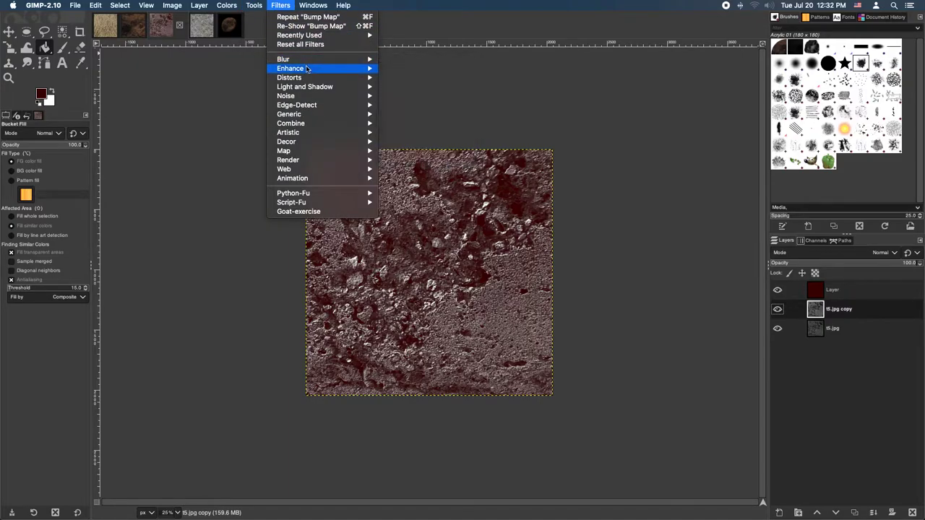
mouse_move(356, 72)
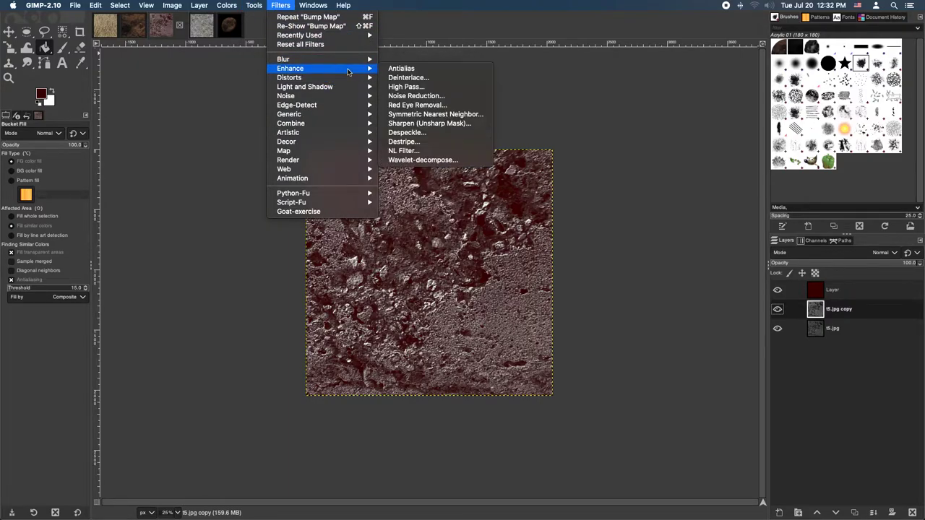
left_click(394, 68)
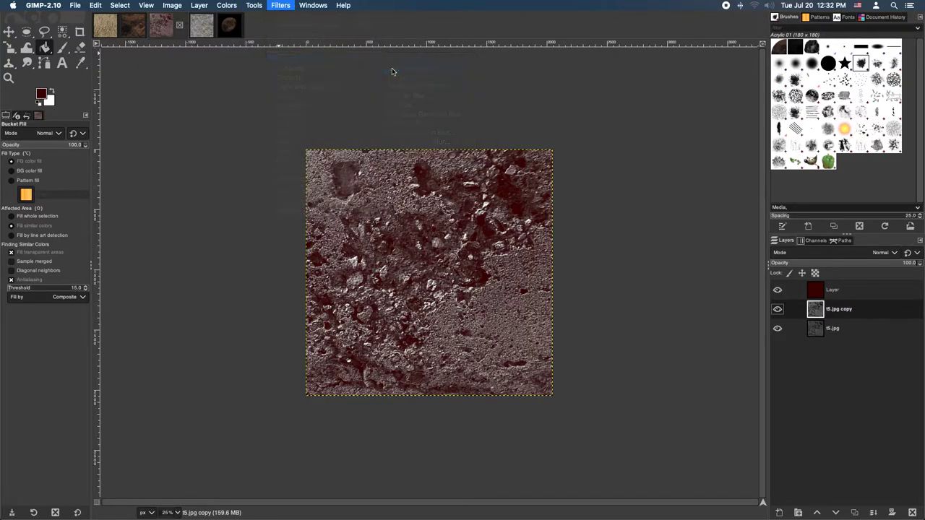
left_click_drag(583, 52, 597, 51)
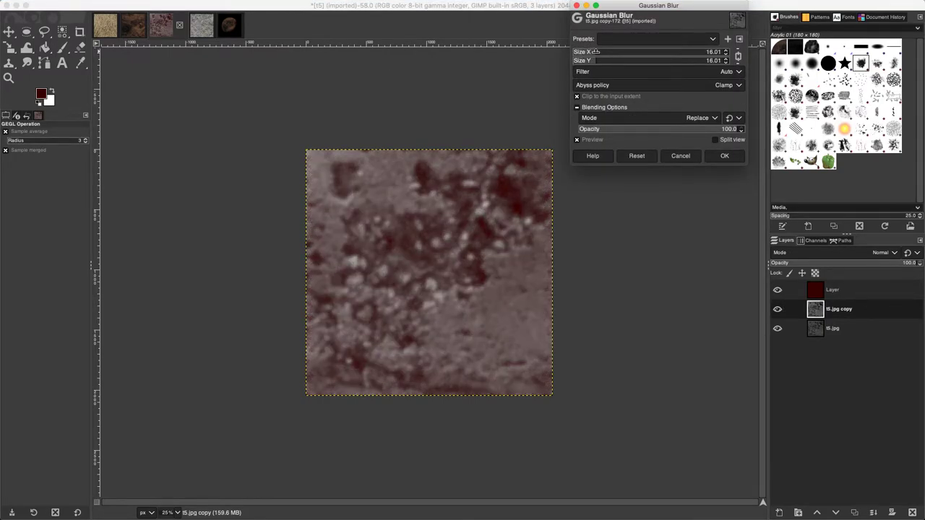
left_click(724, 156)
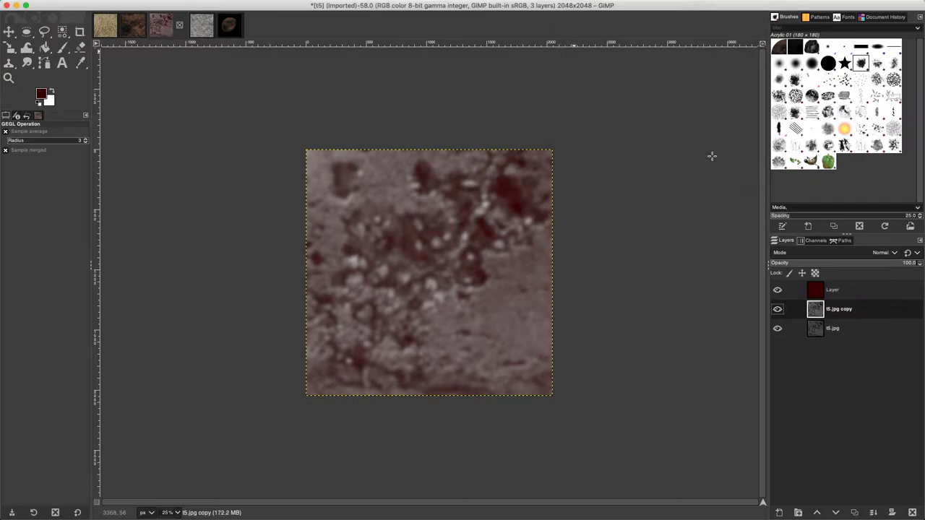
Apply a Bump Map to the blurred copy using the t5.jpg layer, with elevation 25.36 and depth 14
left_click(254, 5)
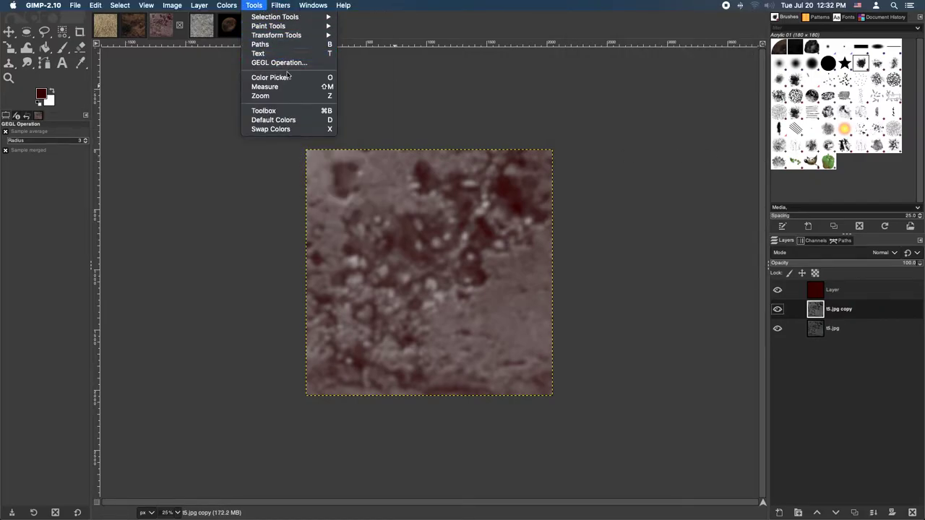
mouse_move(280, 5)
mouse_move(307, 70)
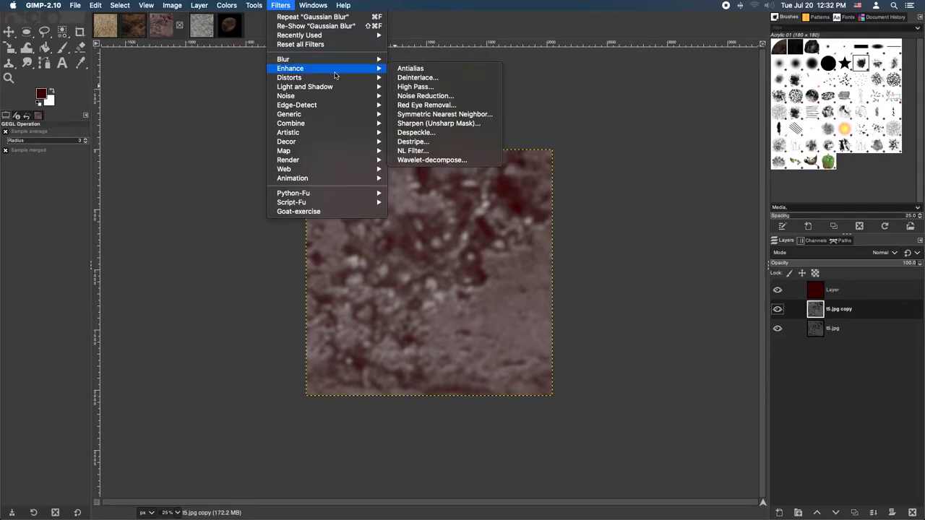
mouse_move(334, 152)
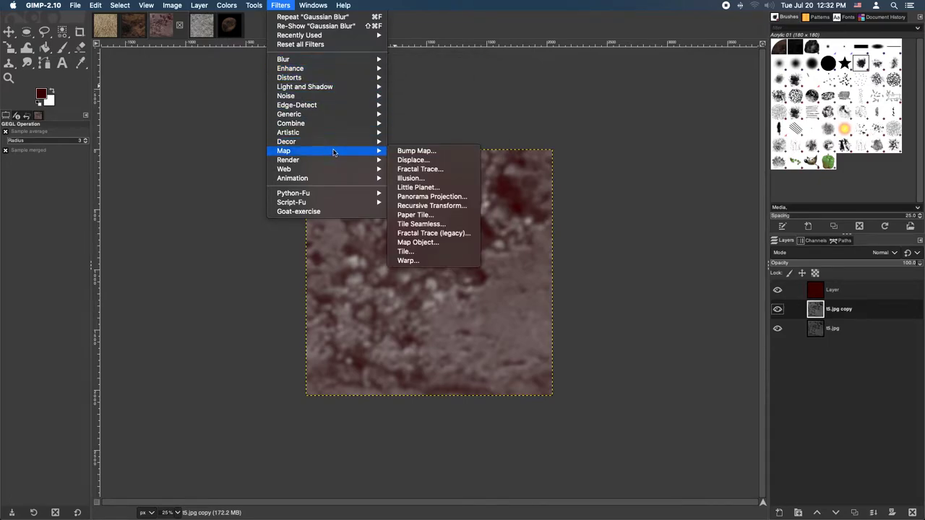
left_click(413, 152)
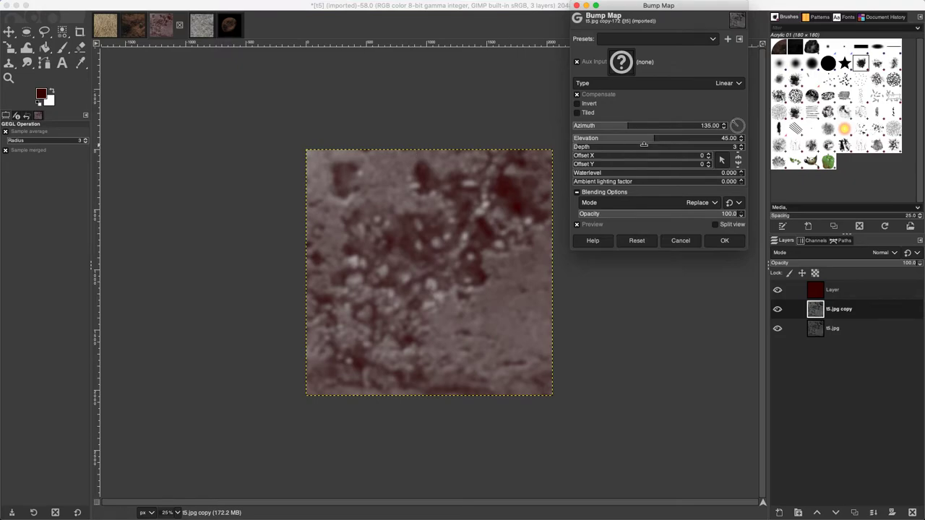
left_click(624, 70)
left_click(742, 162)
left_click_drag(612, 135, 604, 147)
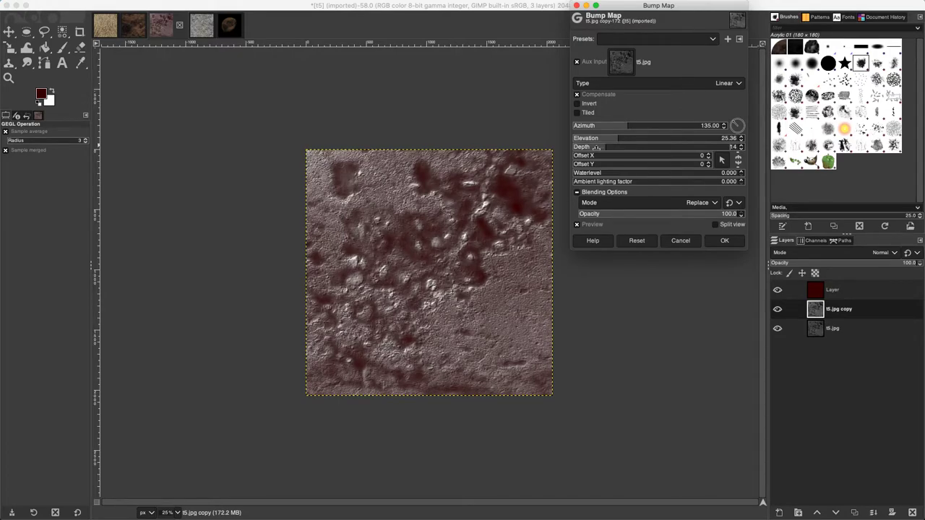
left_click(724, 241)
Merge all visible layers into one, expanded as necessary
right_click(831, 354)
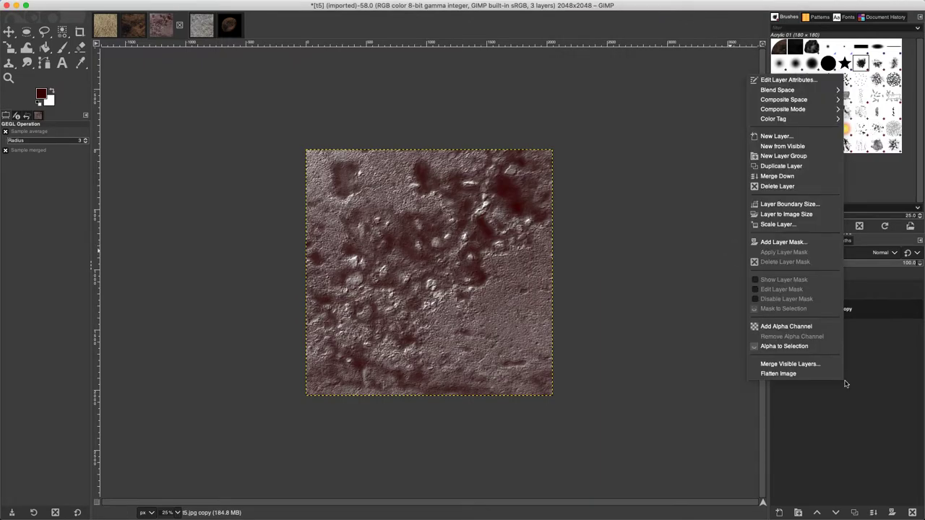
left_click(802, 362)
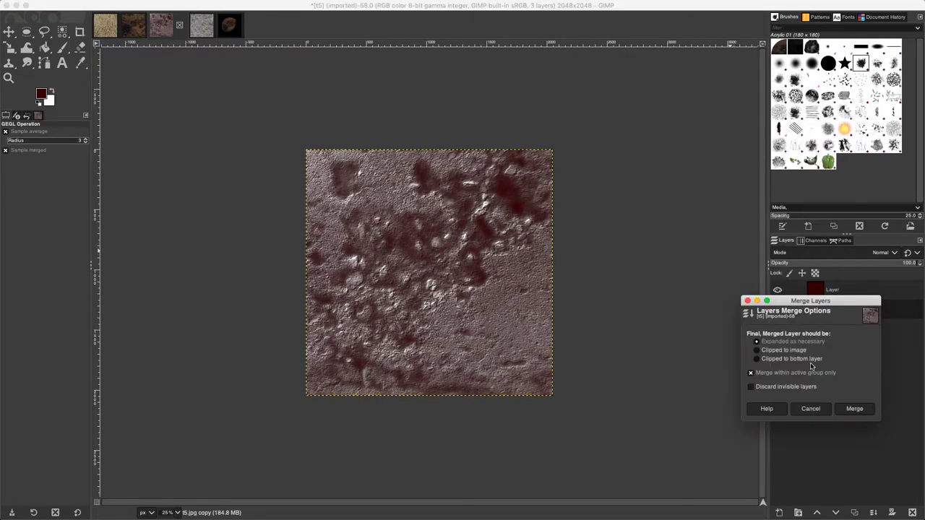
left_click(853, 409)
mouse_move(196, 1)
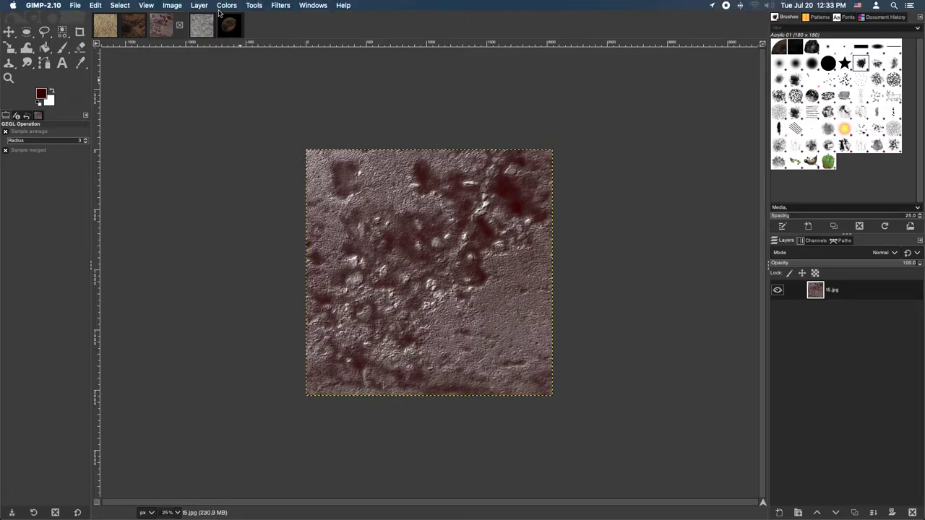
Colorize the merged t5.jpg layer with the dark red 491e1e
left_click(226, 5)
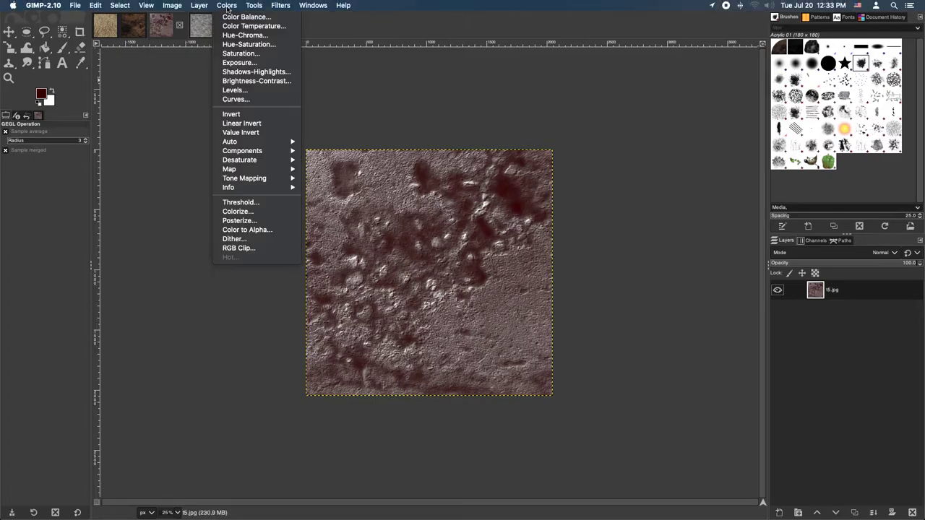
left_click(252, 211)
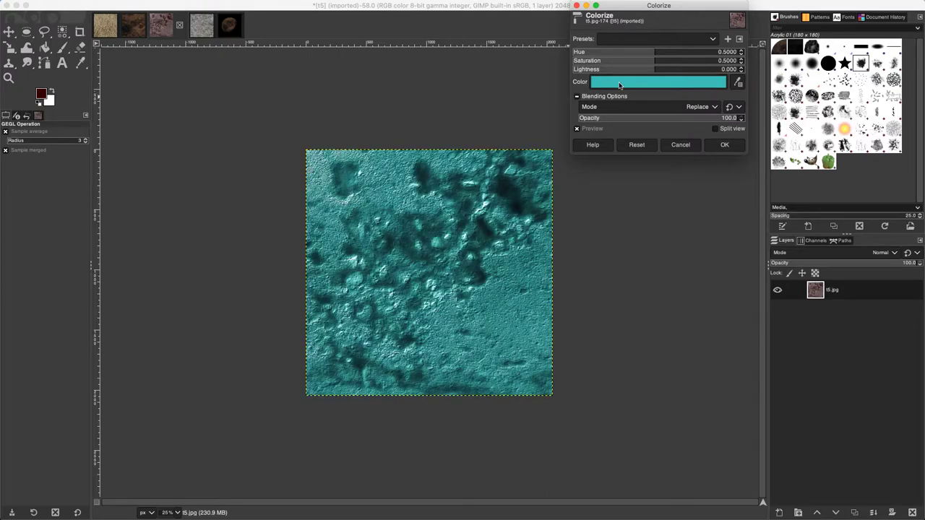
left_click(619, 85)
left_click(600, 91)
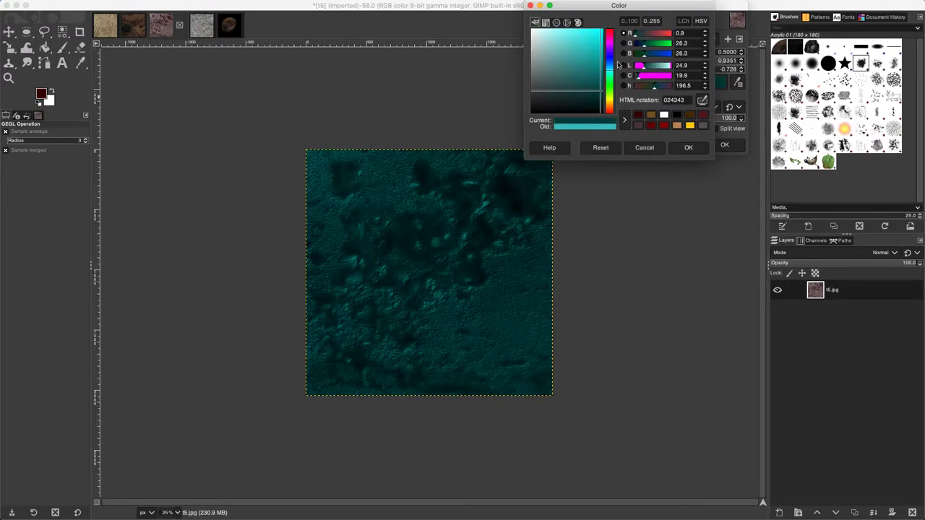
left_click_drag(611, 39, 612, 37)
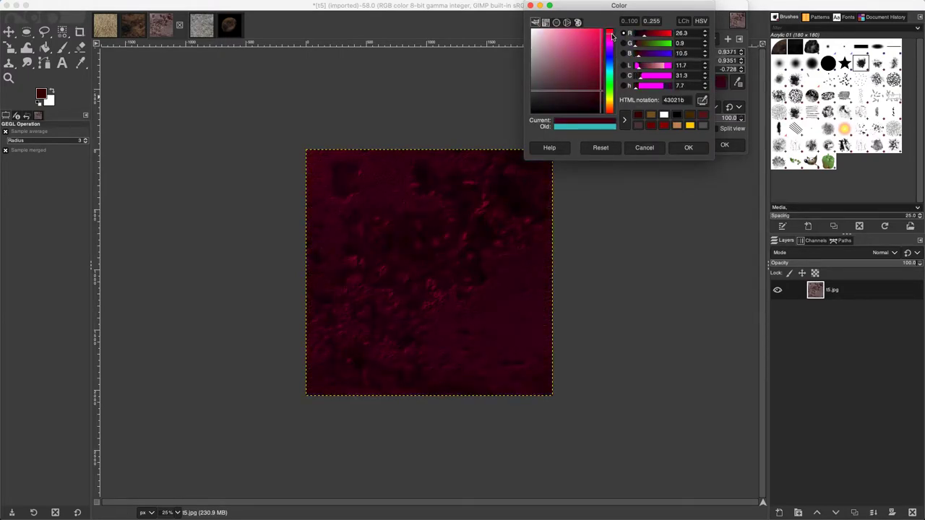
left_click_drag(594, 94, 574, 91)
left_click(611, 34)
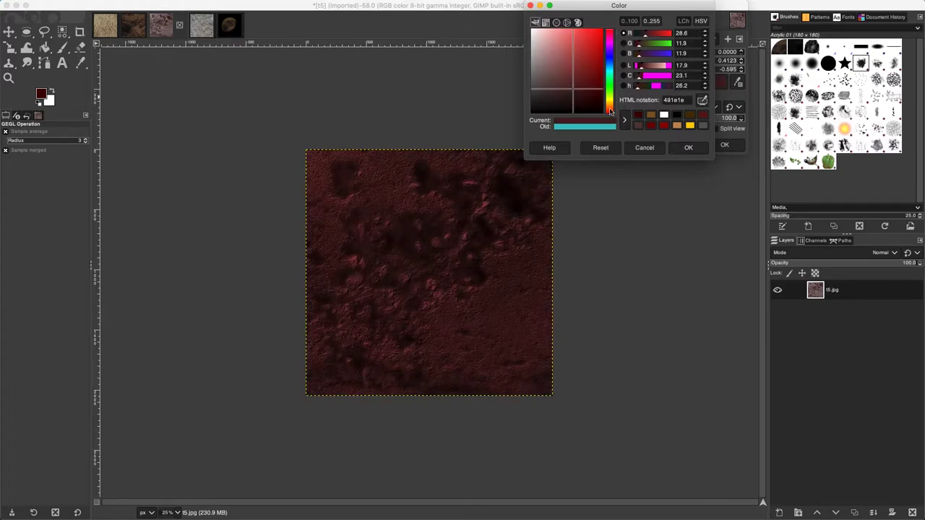
left_click(688, 148)
left_click(723, 145)
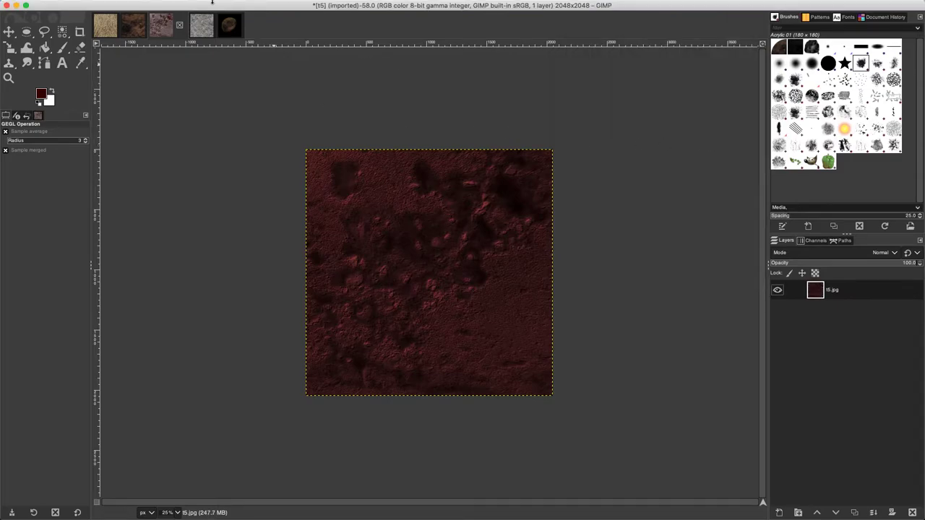
Adjust the layer's Levels with a low input of 17 and a gamma of 1.38
left_click(253, 5)
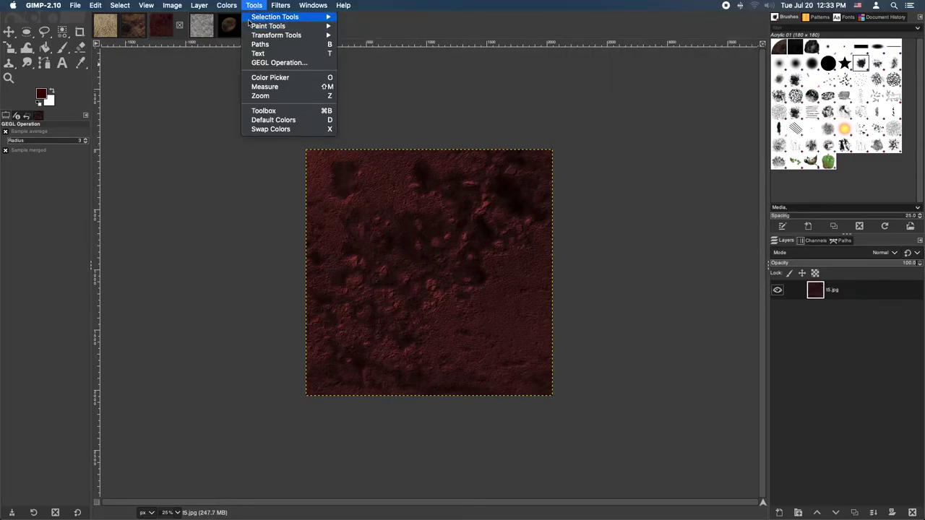
mouse_move(237, 9)
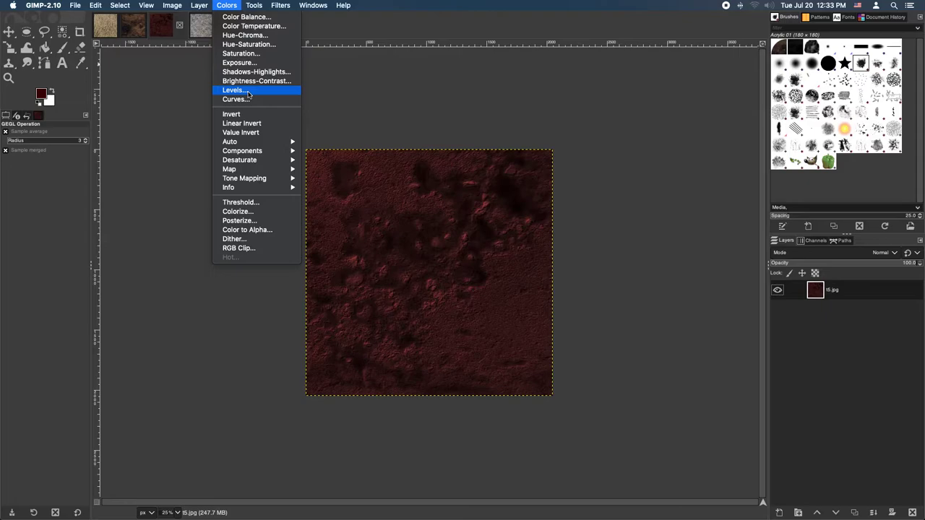
left_click(248, 90)
left_click_drag(193, 113, 203, 114)
left_click_drag(277, 112, 265, 113)
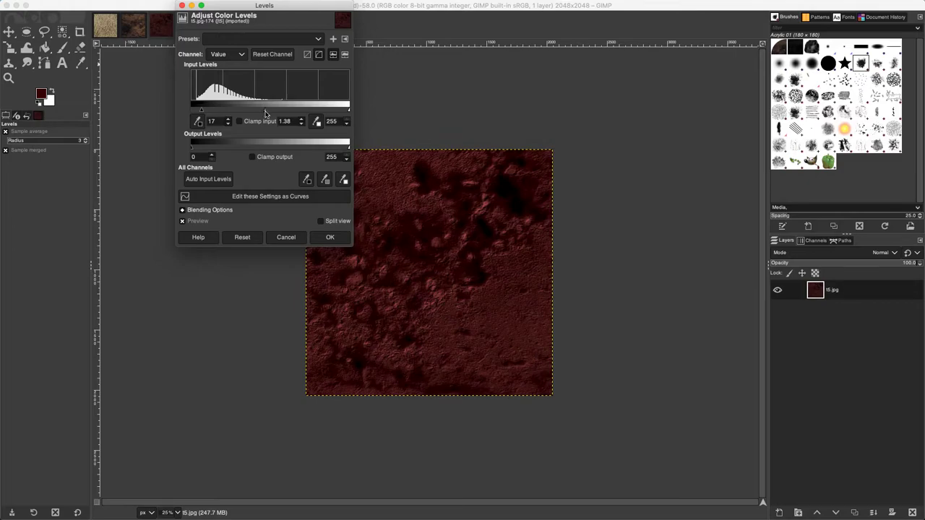
left_click(329, 237)
Make a circular ellipse selection at position 1, 1 with a size of 2046 × 2046 px
key("e")
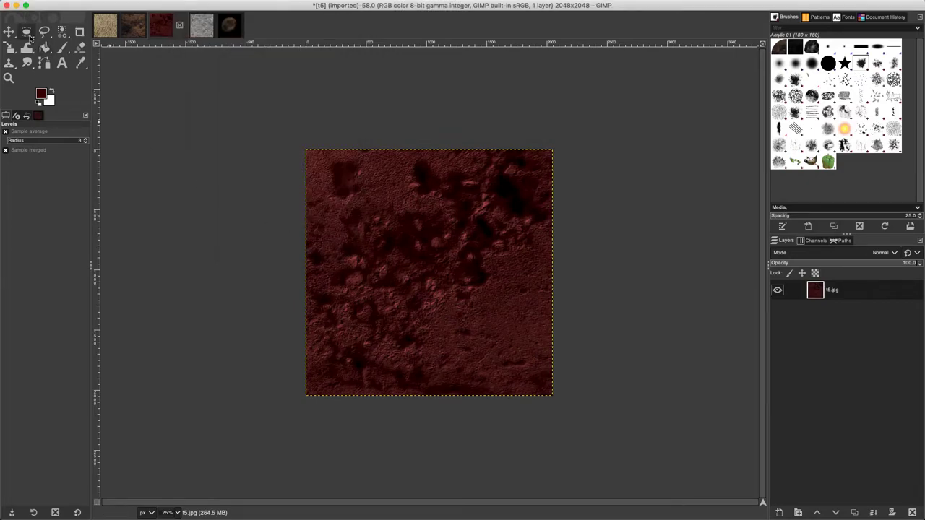
left_click_drag(356, 197, 483, 343)
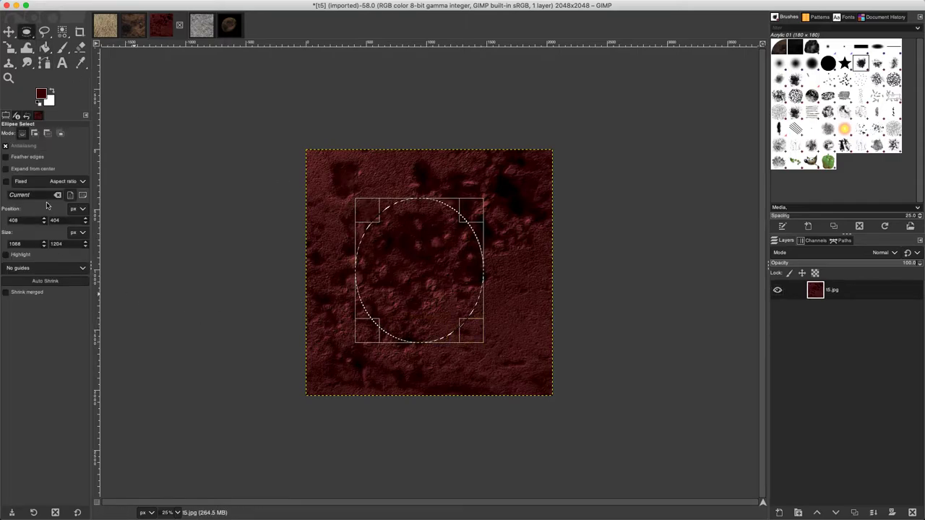
double_click(24, 221)
type("1")
key("Tab")
type("1")
double_click(30, 245)
type("20")
type("46")
key("Tab")
type("2046")
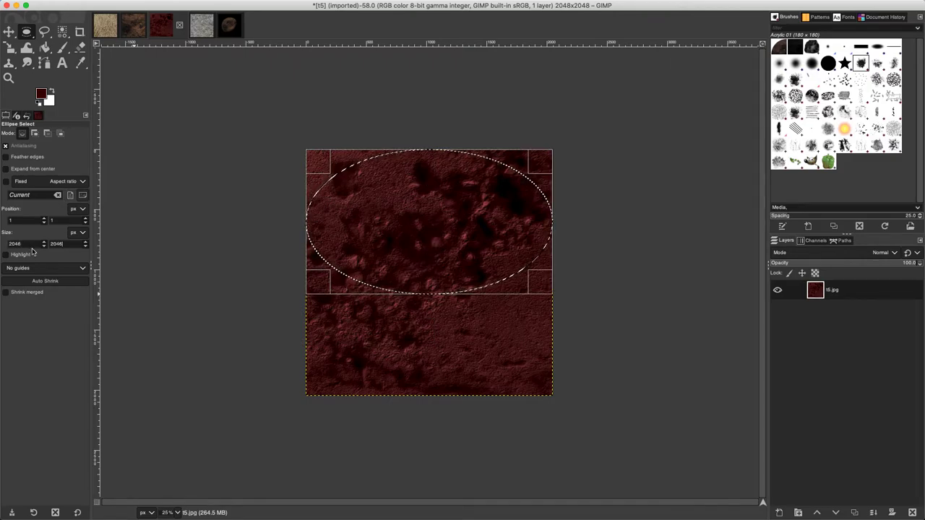
key("Return")
left_click(340, 274)
Spherize the circular selection in Radial mode with an angle of view of 8.95
left_click(263, 7)
mouse_move(281, 6)
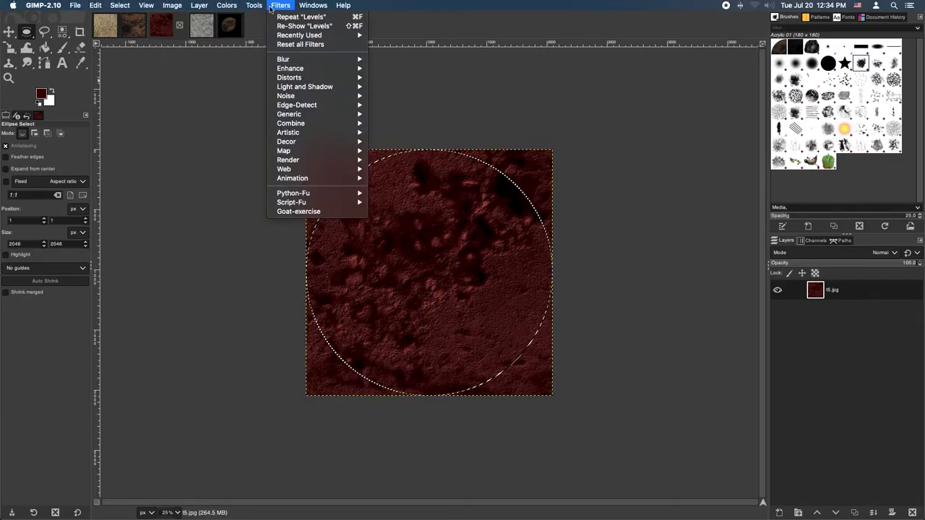
mouse_move(308, 69)
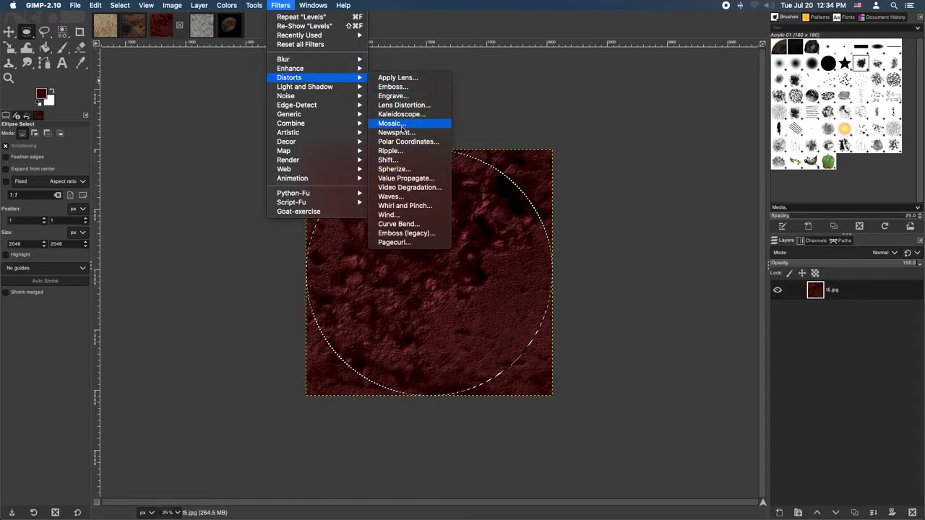
left_click(396, 169)
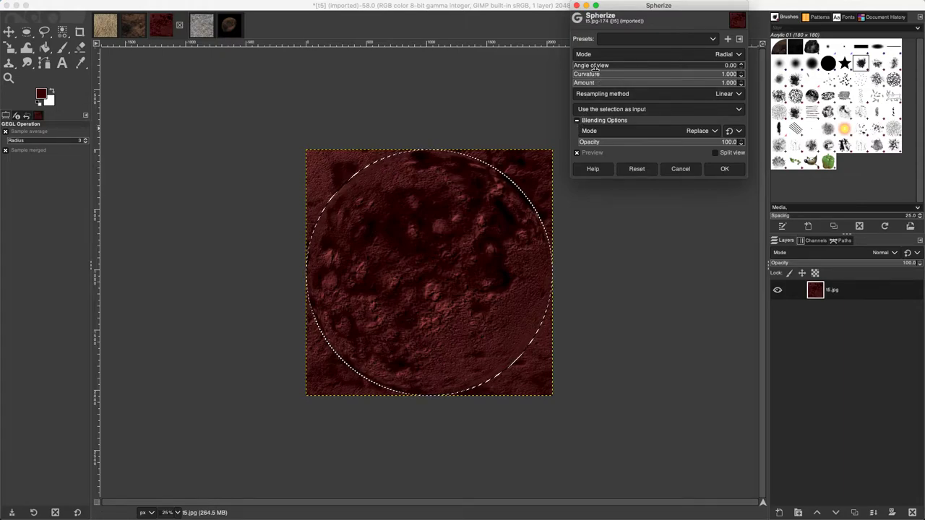
left_click_drag(580, 65, 584, 65)
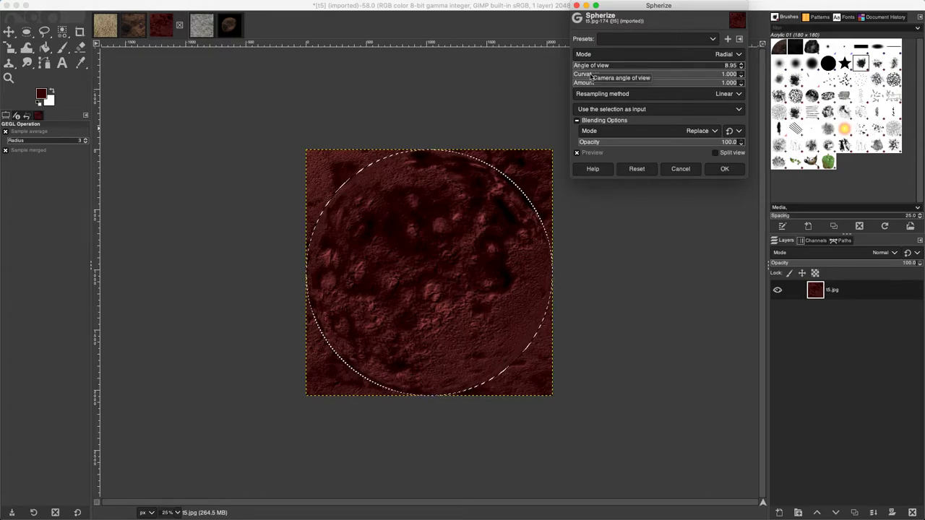
left_click(724, 168)
Copy the spherized circle and create a new 3000 × 3000 px image
key("super+c")
left_click(75, 5)
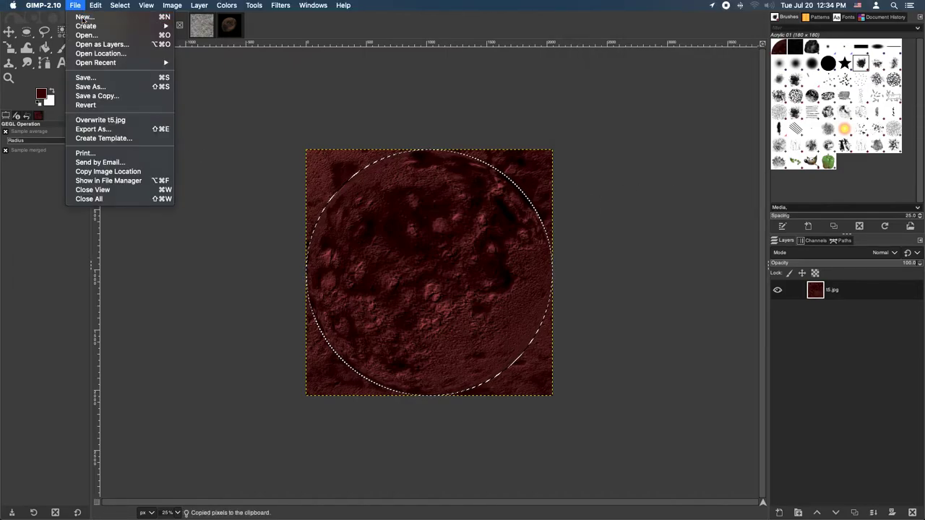
left_click(84, 17)
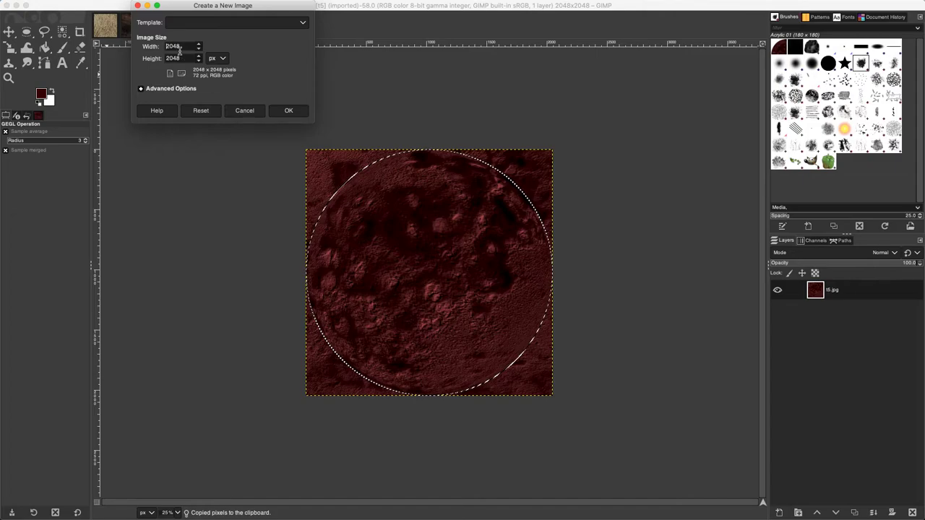
key("Tab")
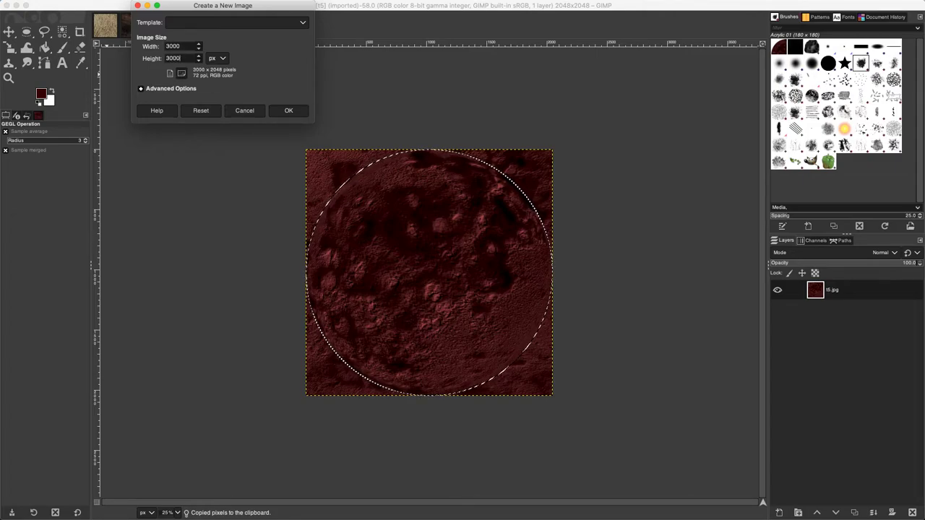
key("Return")
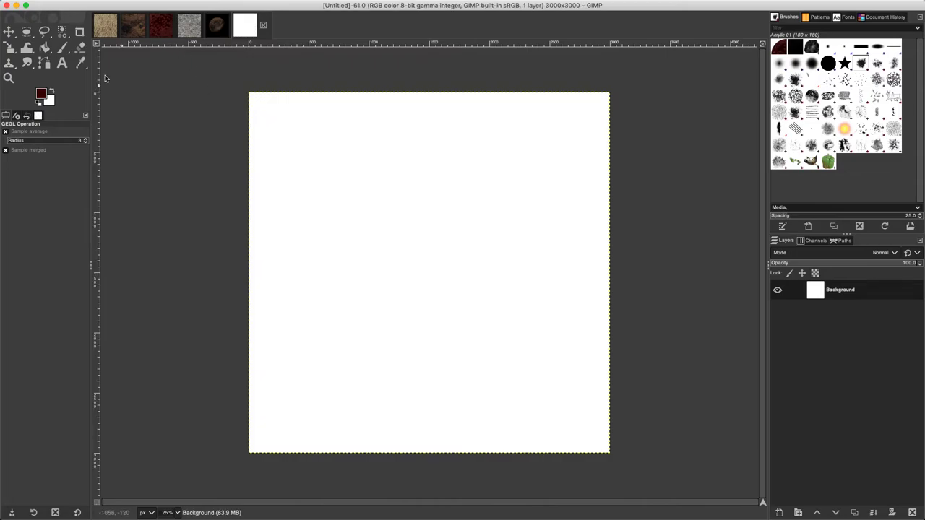
Fill the new image's background with black and add a transparent layer above it
left_click(44, 47)
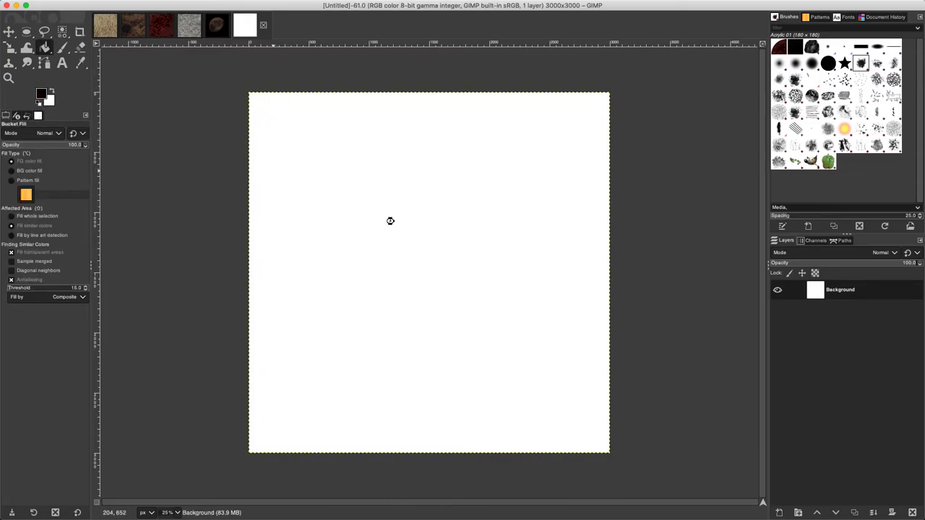
left_click(391, 221)
left_click(779, 512)
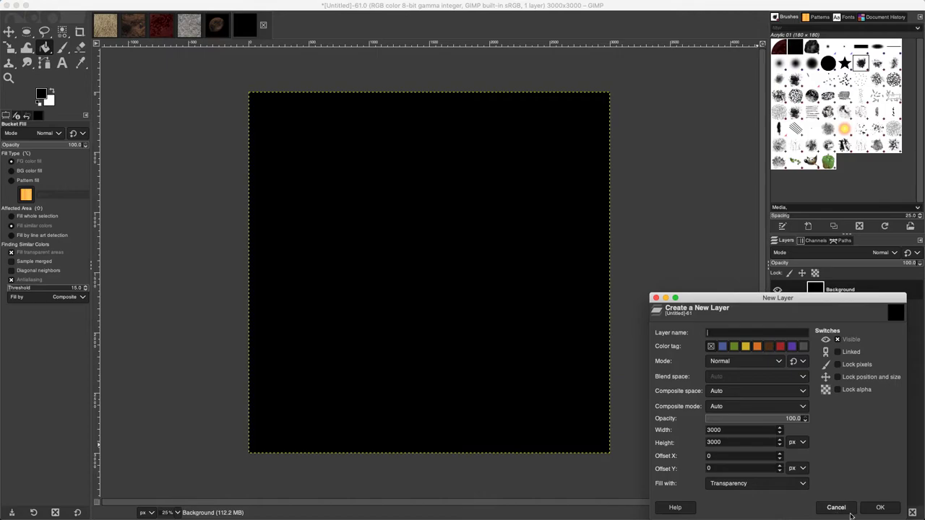
left_click(877, 508)
Paste the copied sphere, anchor it onto the transparent layer, and add another transparent layer on top
key("ctrl+v")
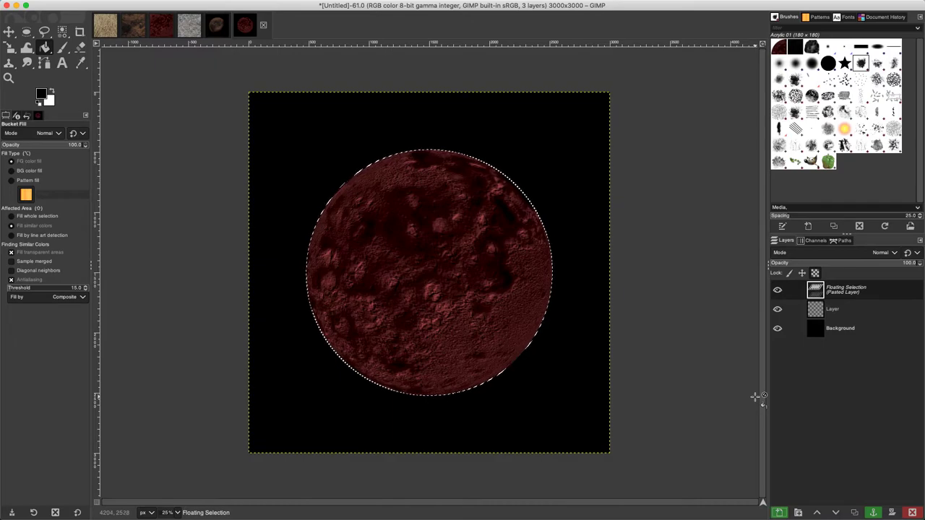
left_click(873, 512)
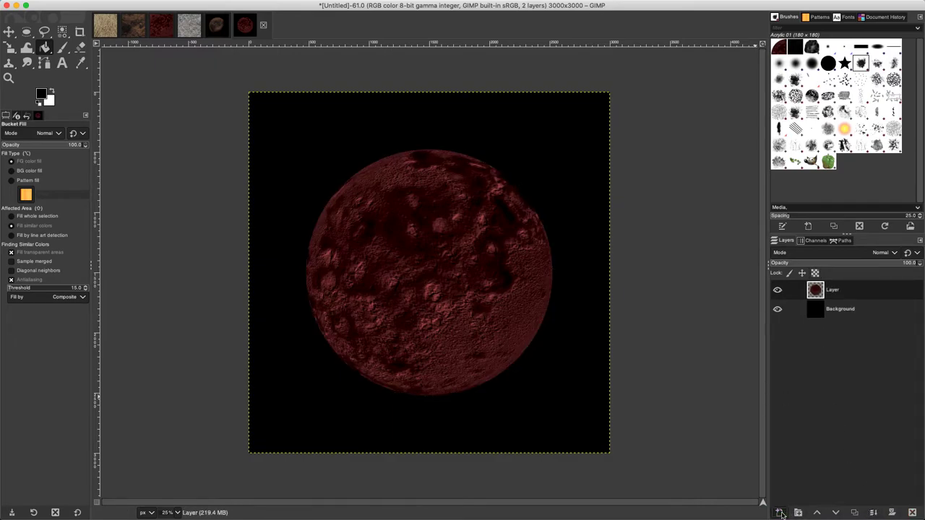
left_click(779, 512)
left_click(884, 507)
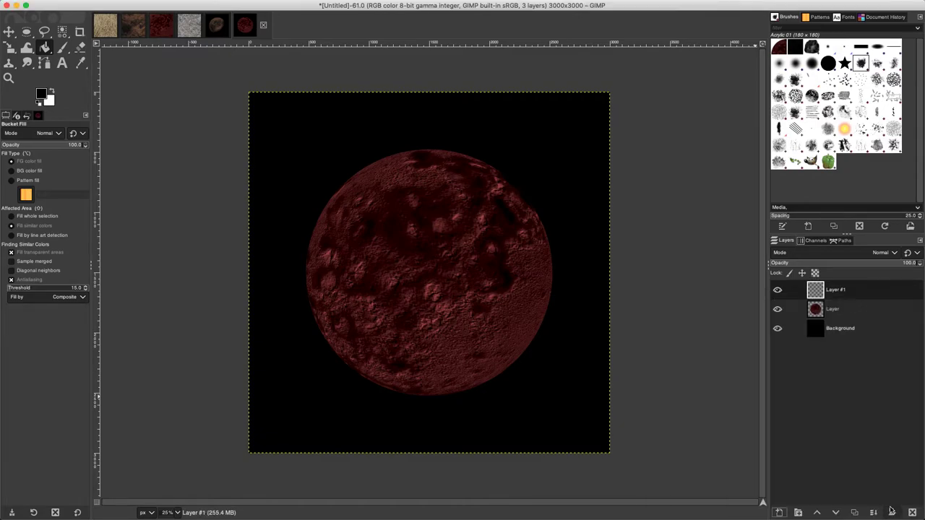
Draw an ellipse selection over the planet and set its size to 3000 × 3000 px
left_click(26, 32)
left_click_drag(368, 236, 572, 392)
triple_click(16, 243)
type("3000")
key("Tab")
type("3000")
key("Return")
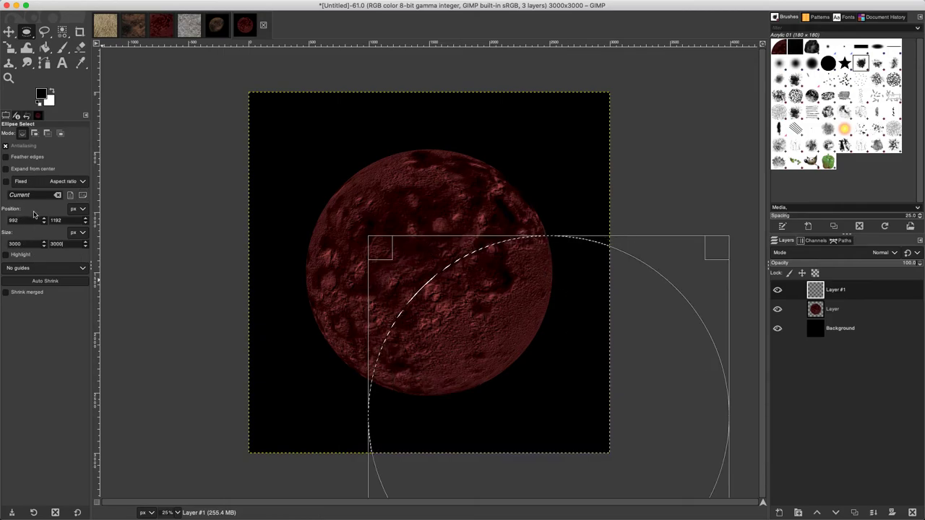
Position the circular selection at 700, 700 and fill it with black on the top layer
left_click_drag(515, 305, 469, 238)
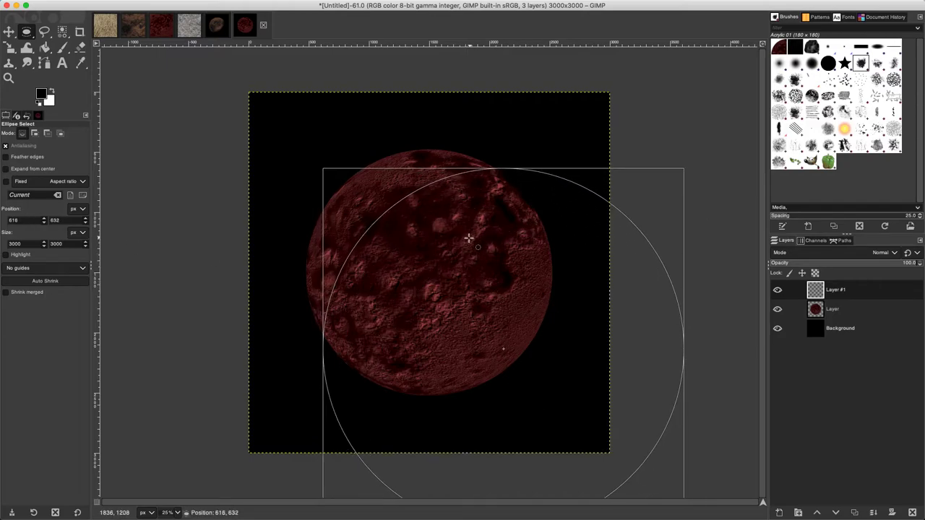
double_click(29, 220)
type("700")
key("Tab")
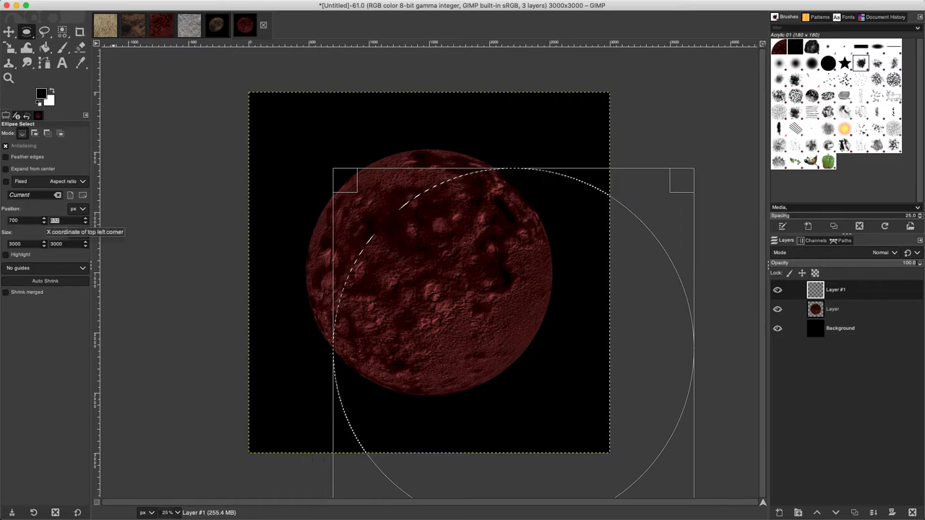
type("700")
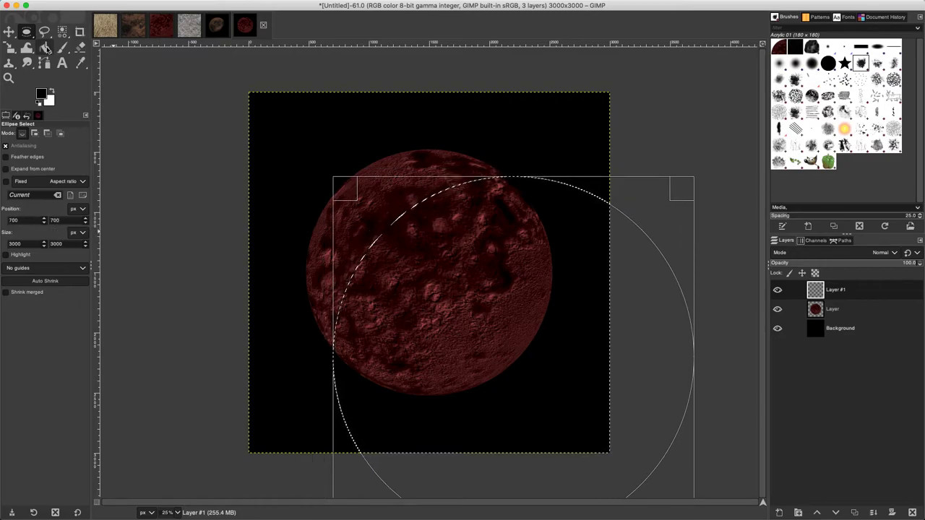
left_click(45, 47)
left_click(473, 287)
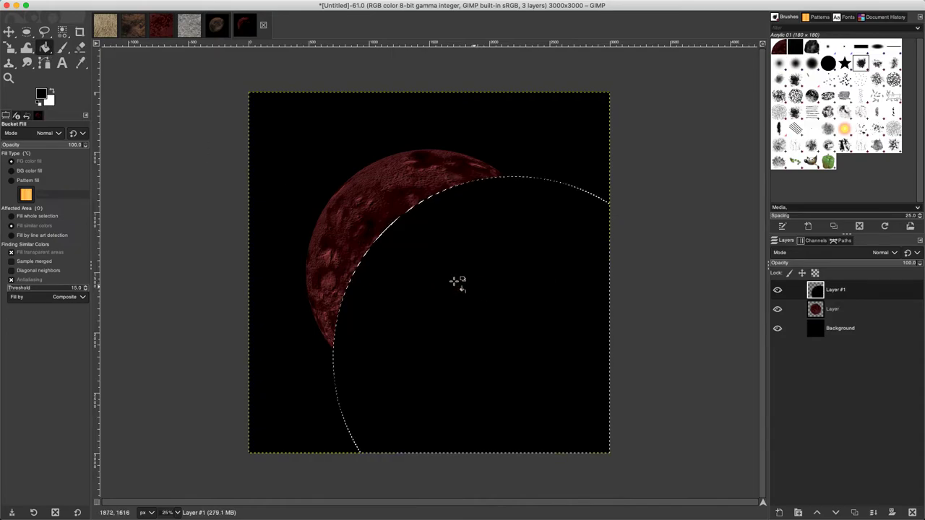
Draw a new ellipse selection around the crescent and set its size to 2500 × 2500 px
left_click(26, 32)
left_click_drag(229, 73, 516, 354)
double_click(29, 245)
type("2500")
key("Tab")
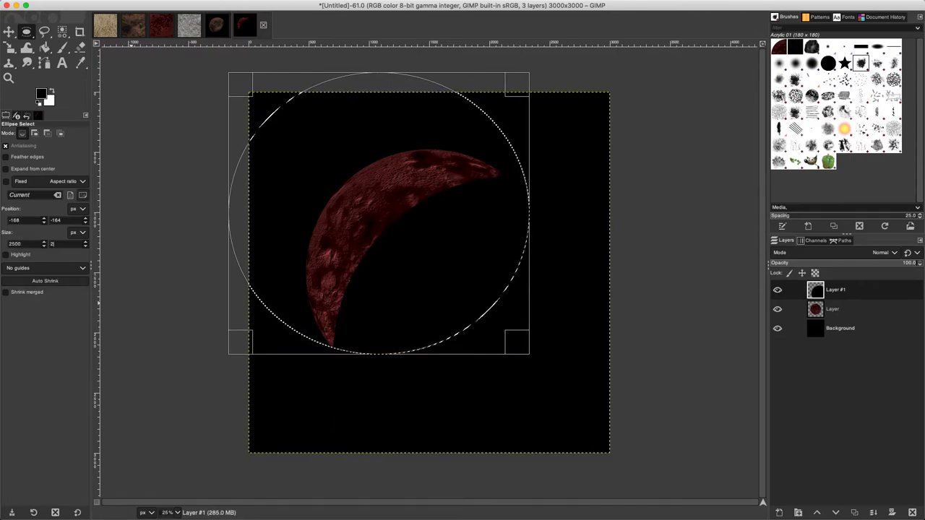
type("2500")
key("Return")
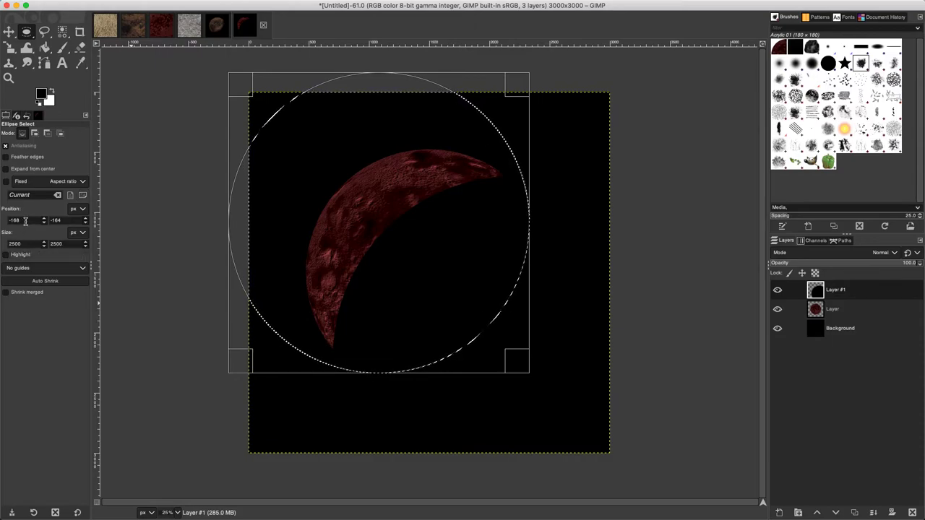
Position the 2500 × 2500 px circular selection at -250, -250 over the upper-left part of the planet
type("-250")
key("Tab")
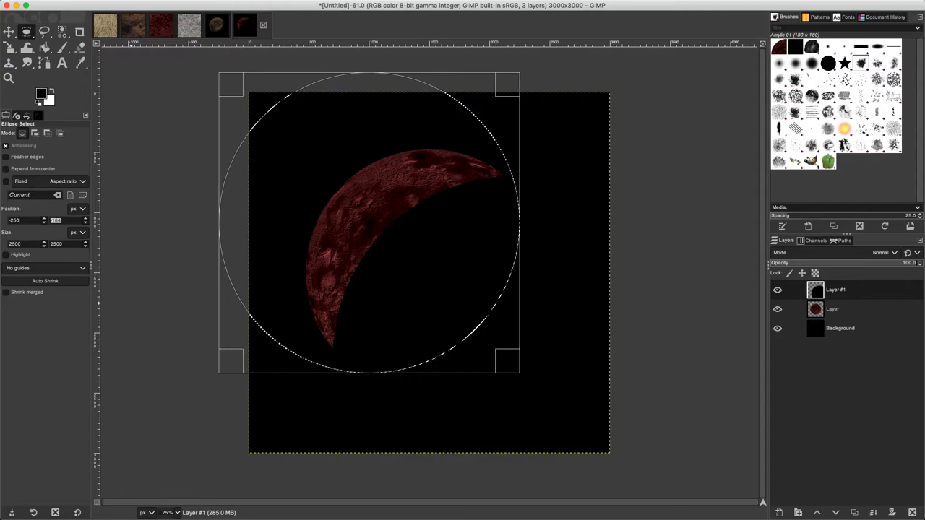
type("-250")
key("Return")
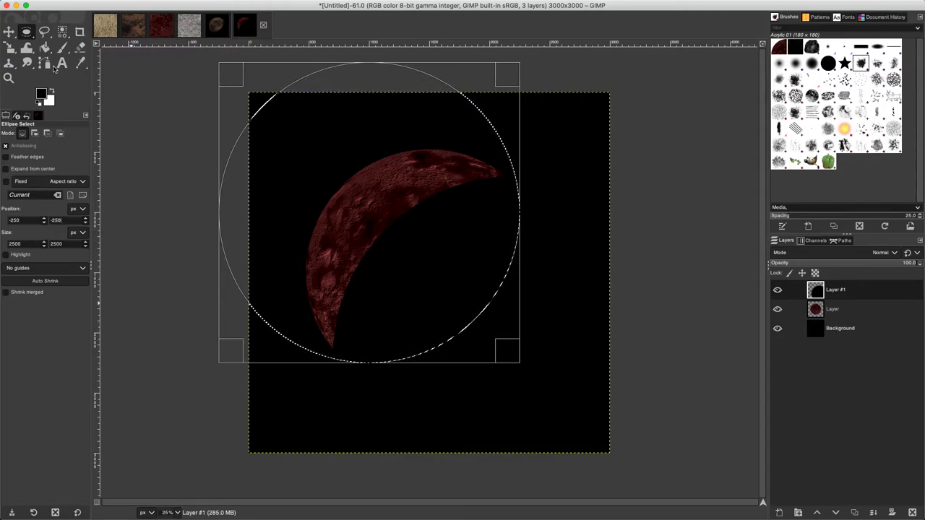
Erase the circular selection's contents from the black shadow layer, and deselect everything
left_click(95, 5)
left_click(122, 132)
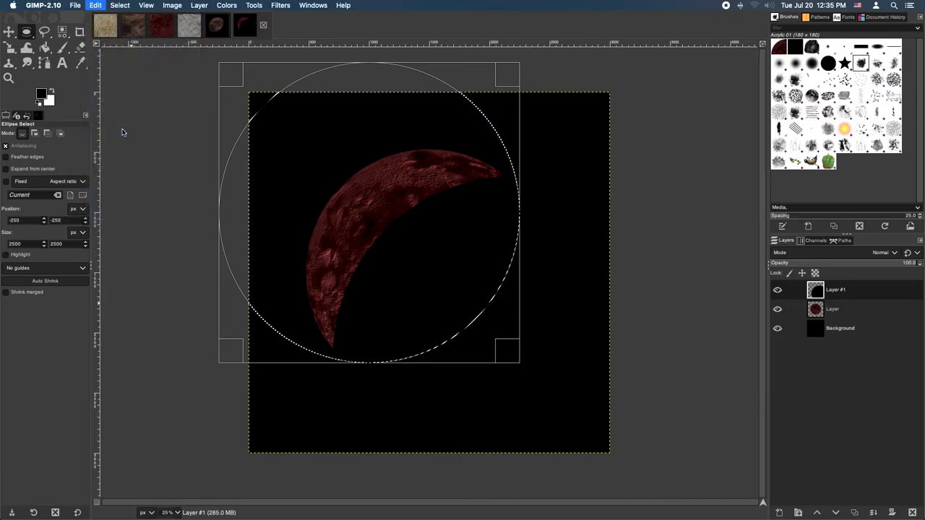
left_click(123, 5)
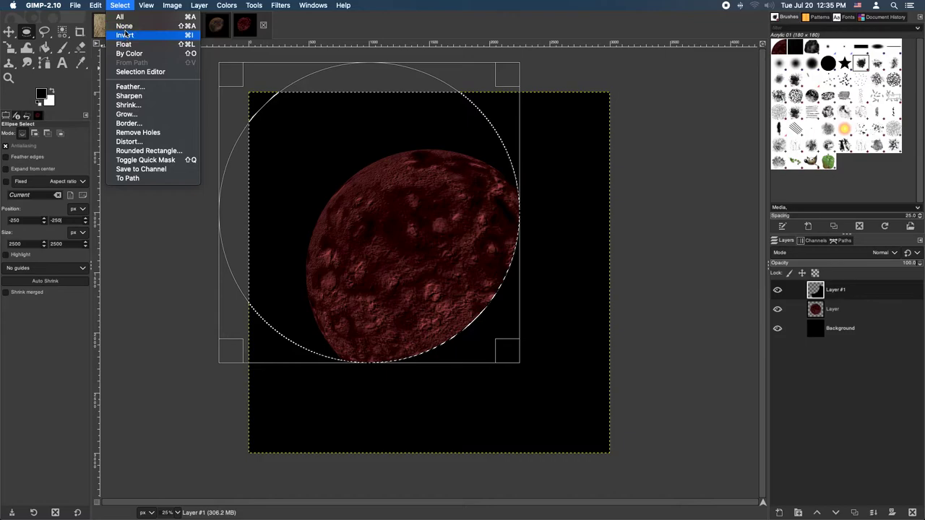
left_click(123, 27)
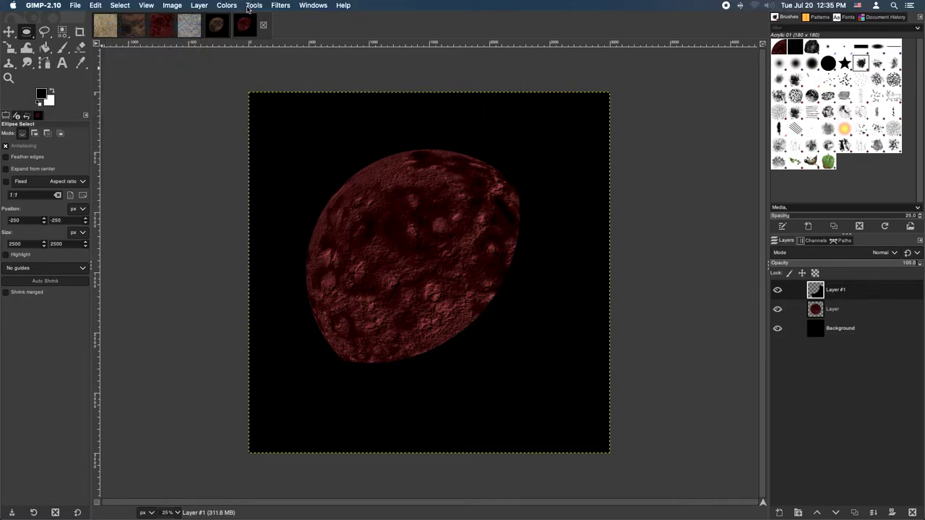
Apply a Gaussian Blur of 97.75 to the black shadow layer to soften its edge on the planet
left_click(252, 5)
mouse_move(281, 5)
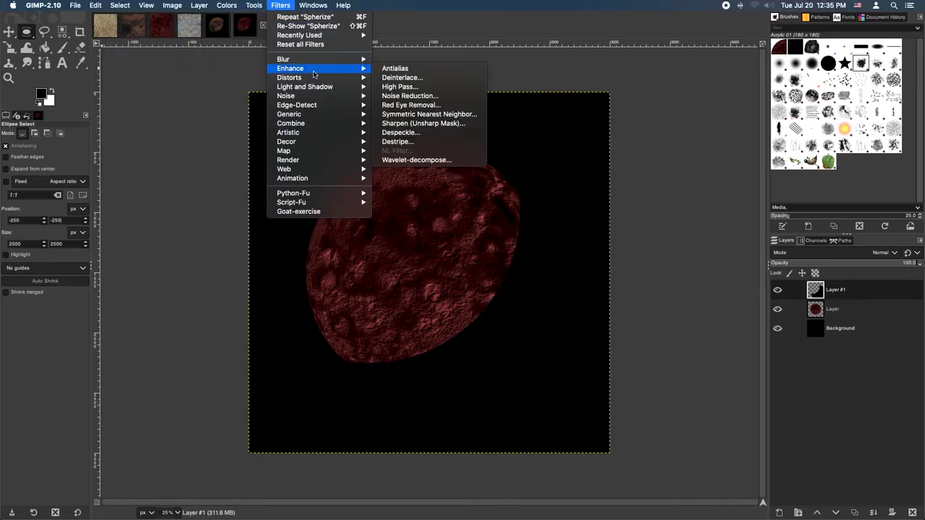
mouse_move(319, 63)
left_click(409, 69)
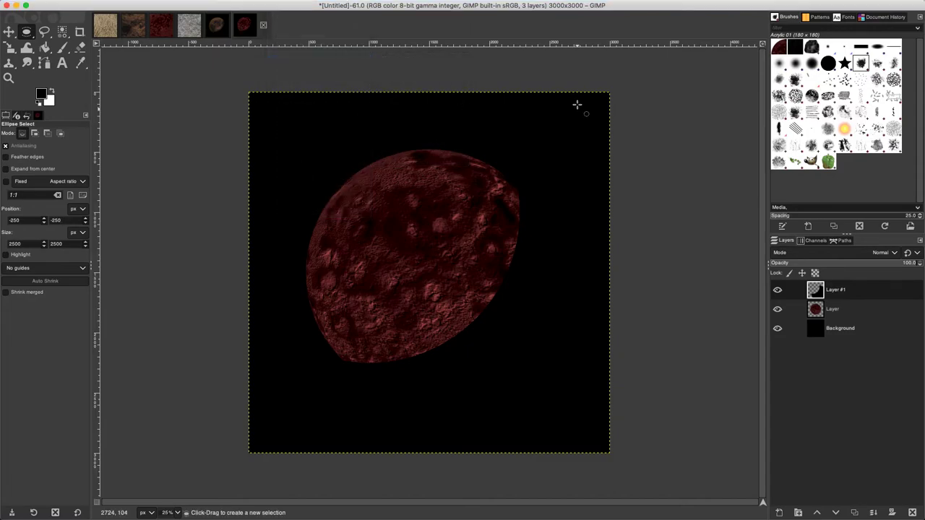
left_click(712, 52)
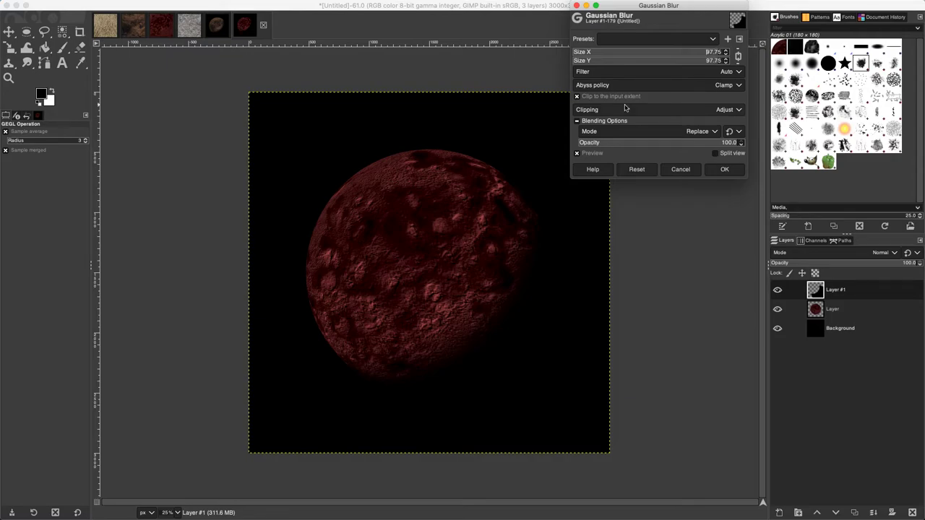
left_click(725, 170)
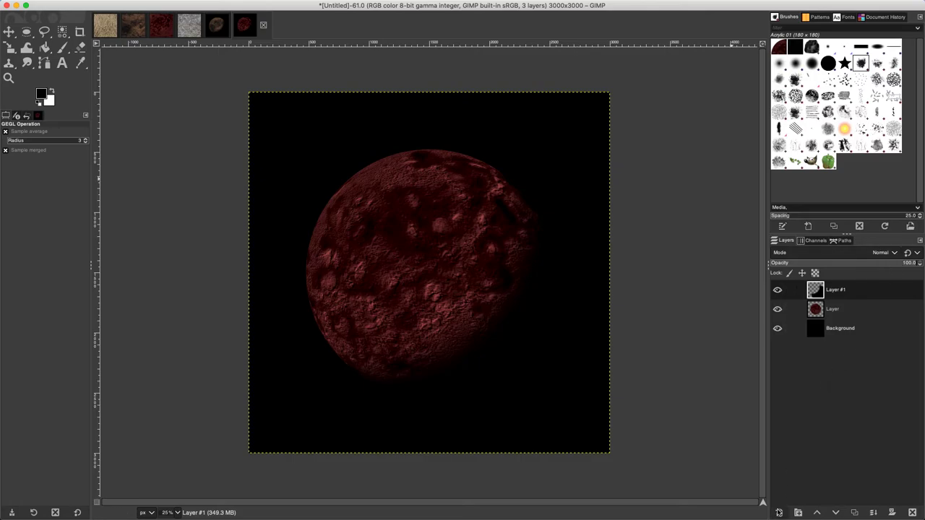
Add a new transparent layer and place it between the shadow layer and the planet layer
left_click(779, 513)
left_click(878, 507)
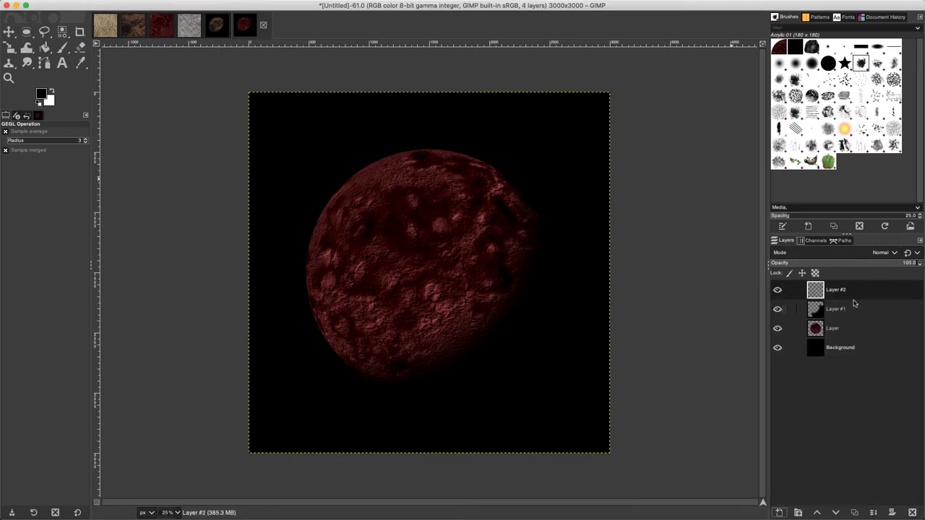
left_click_drag(845, 292, 851, 318)
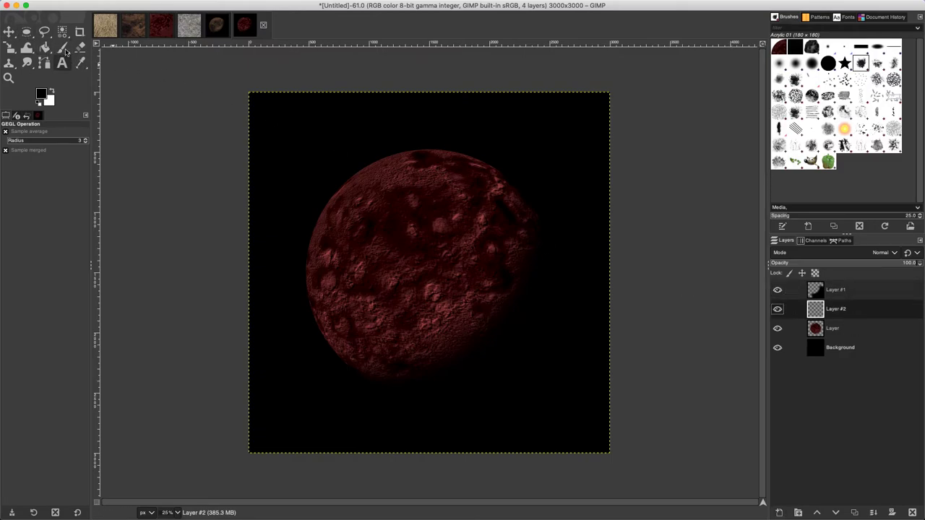
Select the planet's disc by picking the transparent area around it by color and inverting, with the empty layer made active
left_click(62, 32)
left_click(821, 329)
left_click(571, 185)
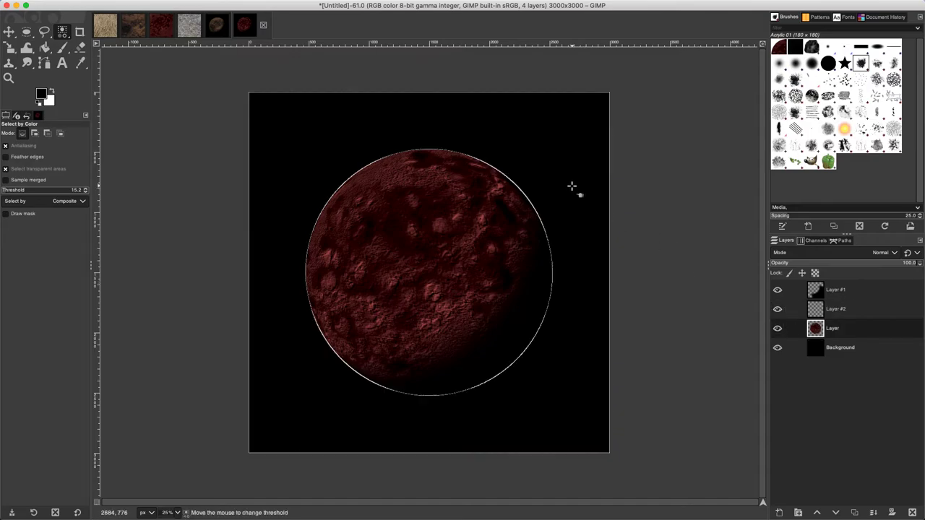
left_click(120, 5)
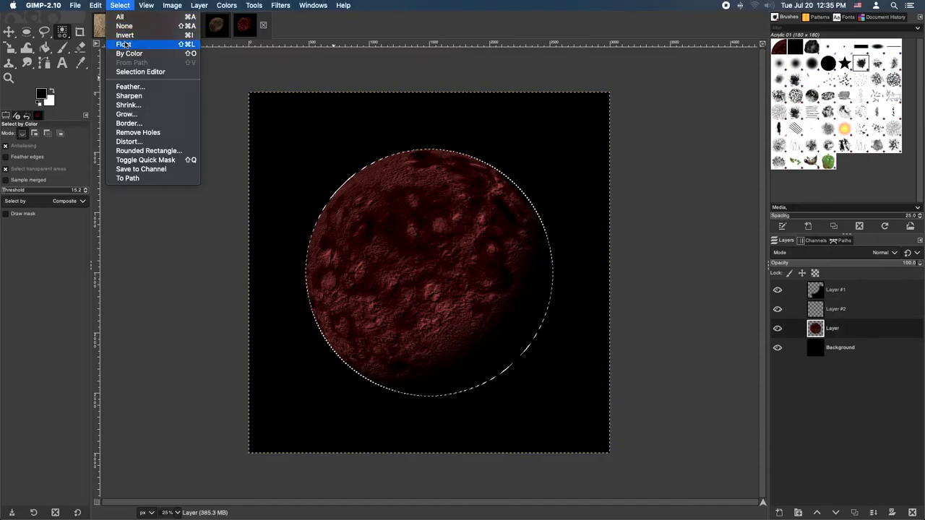
left_click(124, 35)
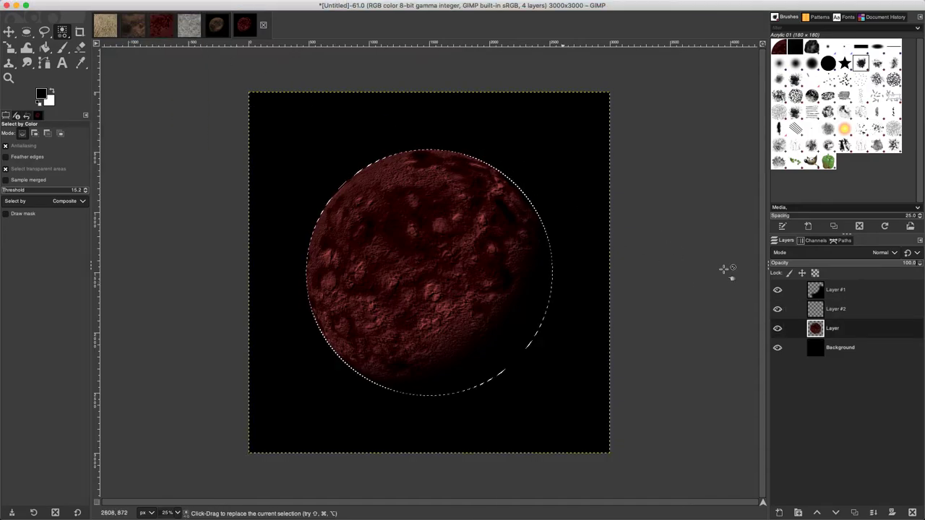
left_click(850, 313)
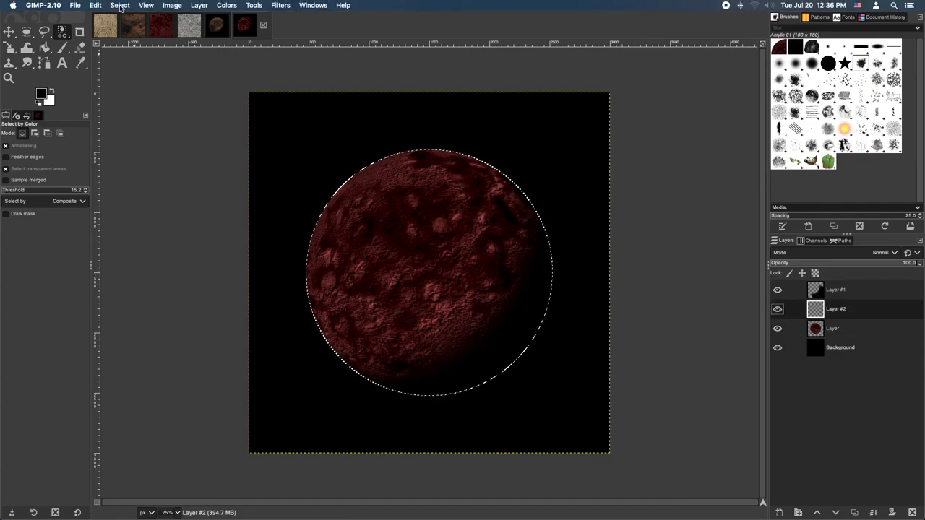
left_click(120, 5)
left_click(141, 124)
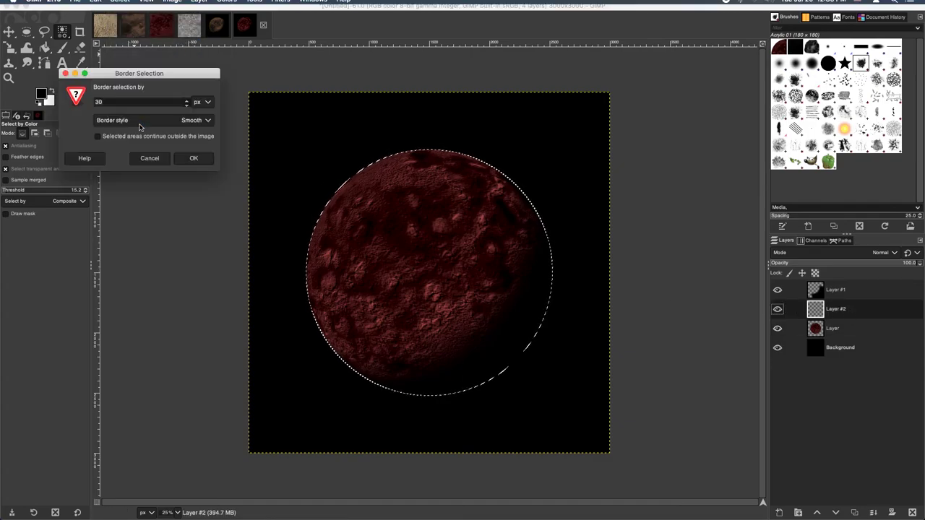
left_click(194, 159)
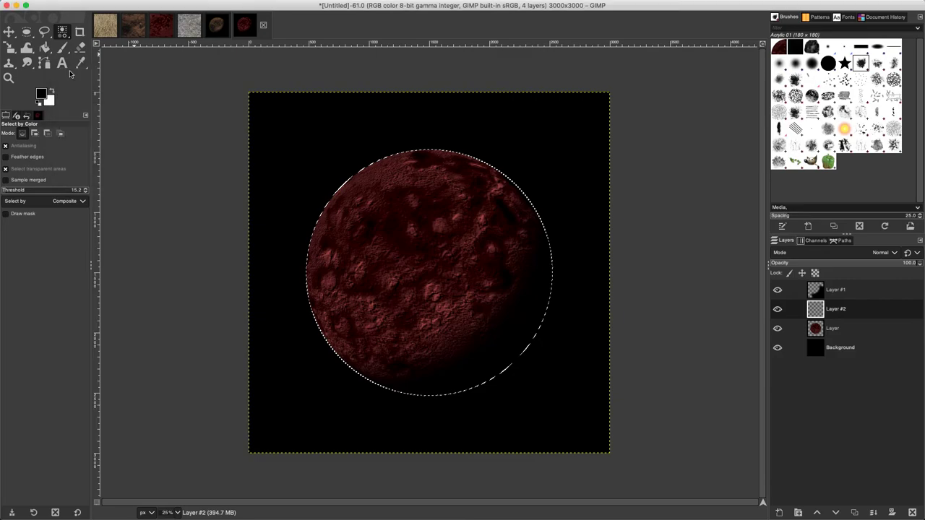
key("super+z")
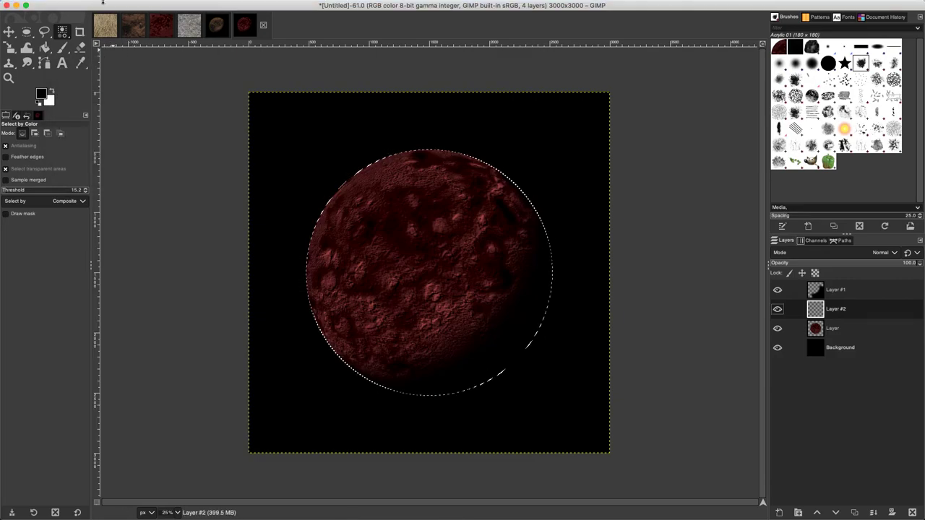
Turn the planet selection into a smooth 30 px border around its edge
left_click(119, 6)
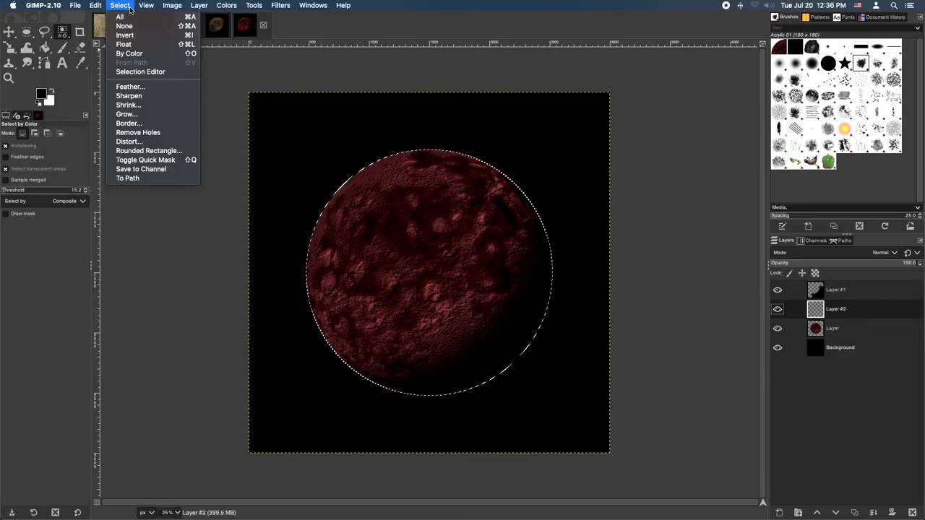
left_click(129, 123)
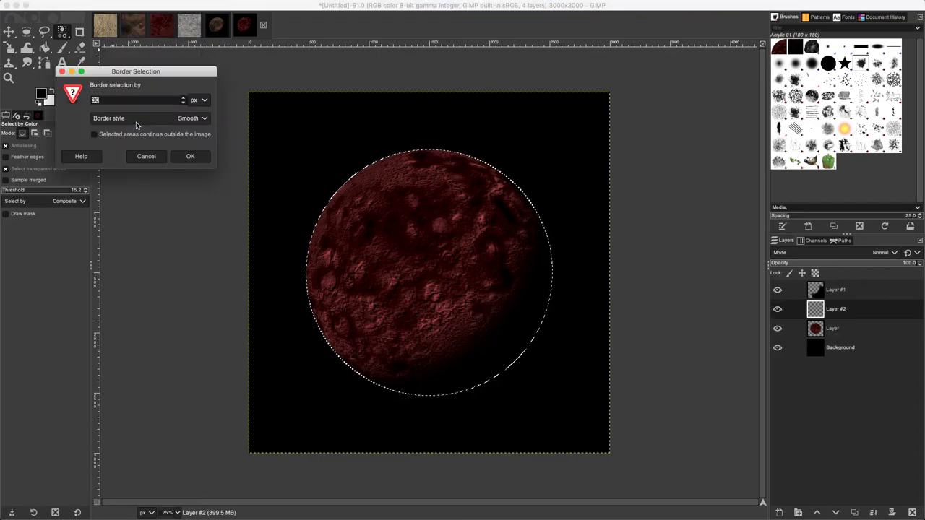
left_click(189, 155)
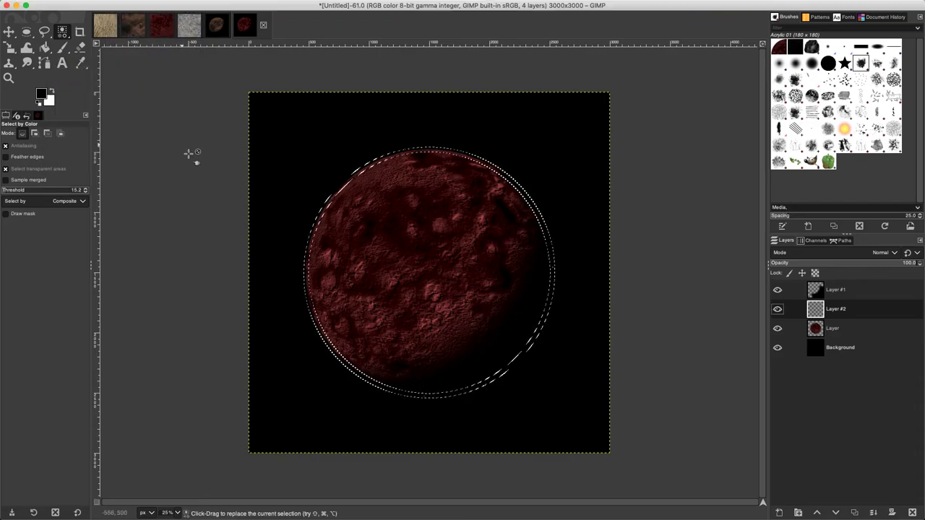
Fill the ring selection on the empty layer with dark red 431b1b, and deselect everything
left_click(44, 48)
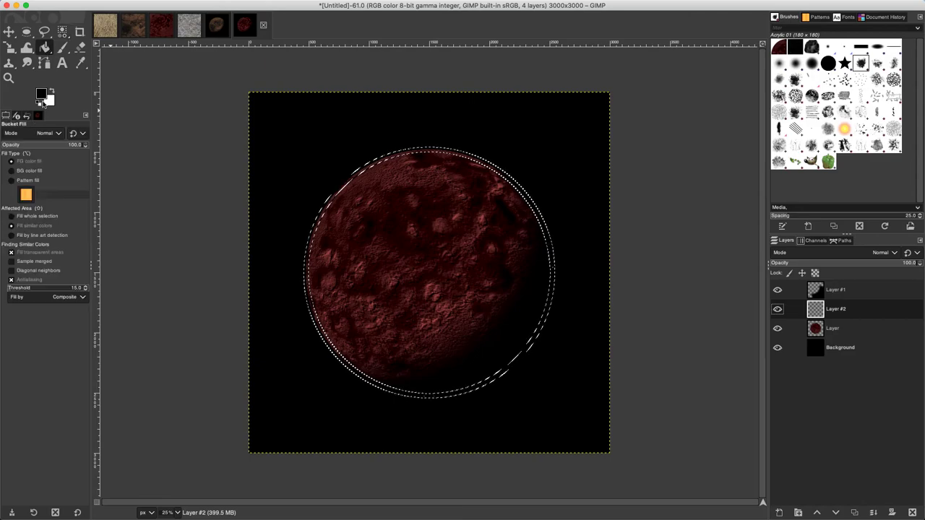
left_click(41, 93)
left_click(95, 93)
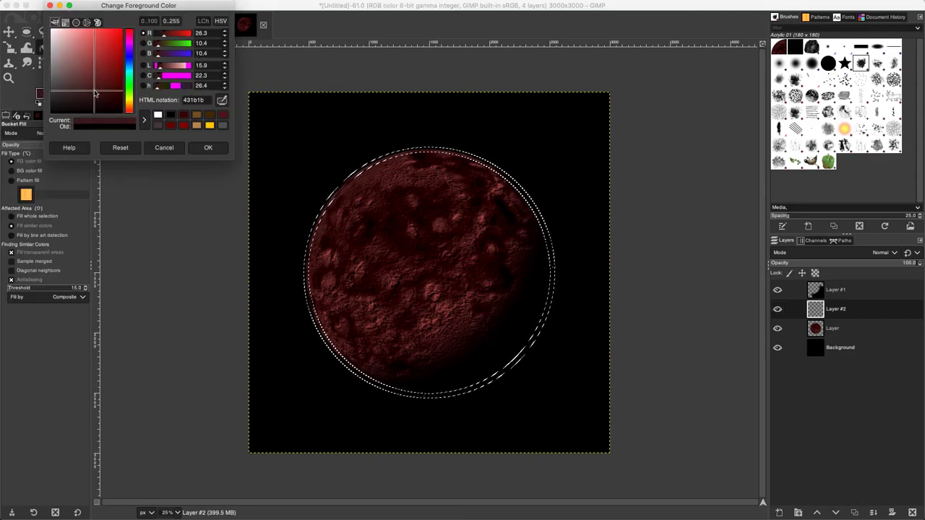
left_click(208, 147)
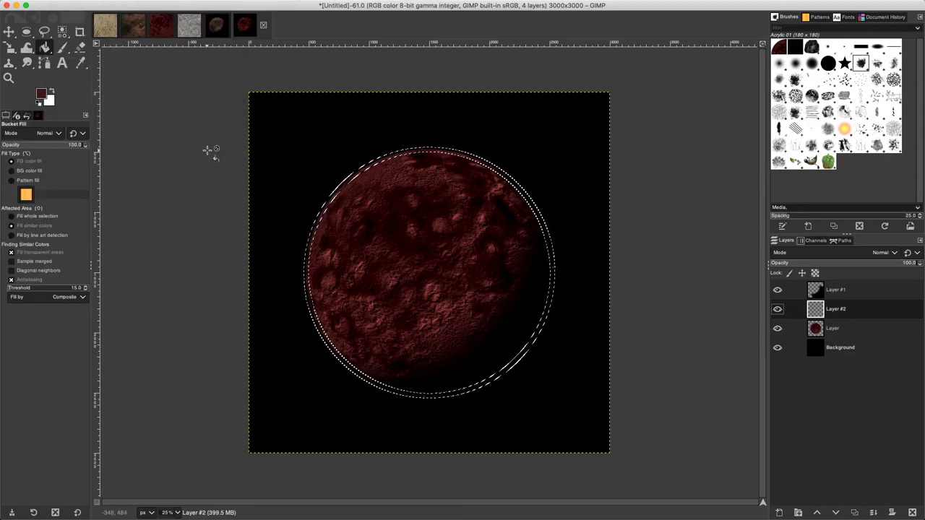
left_click(339, 190)
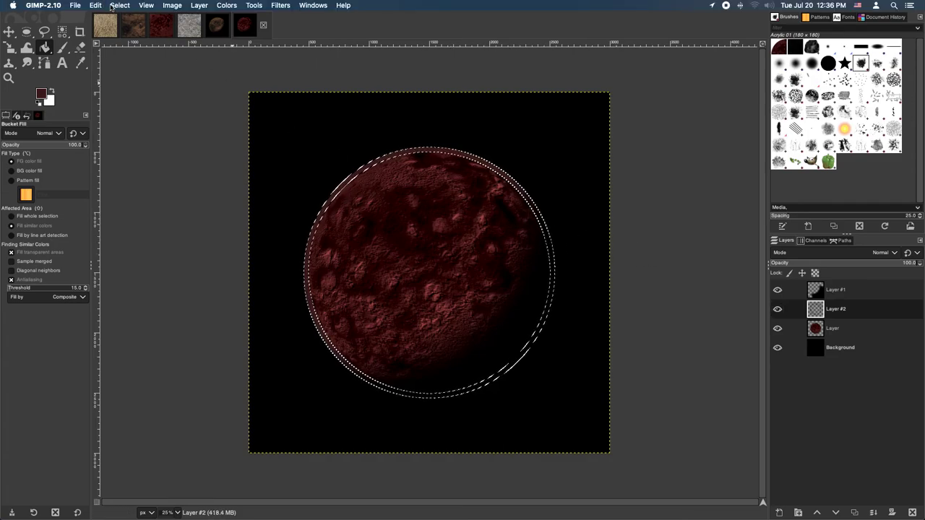
left_click(120, 5)
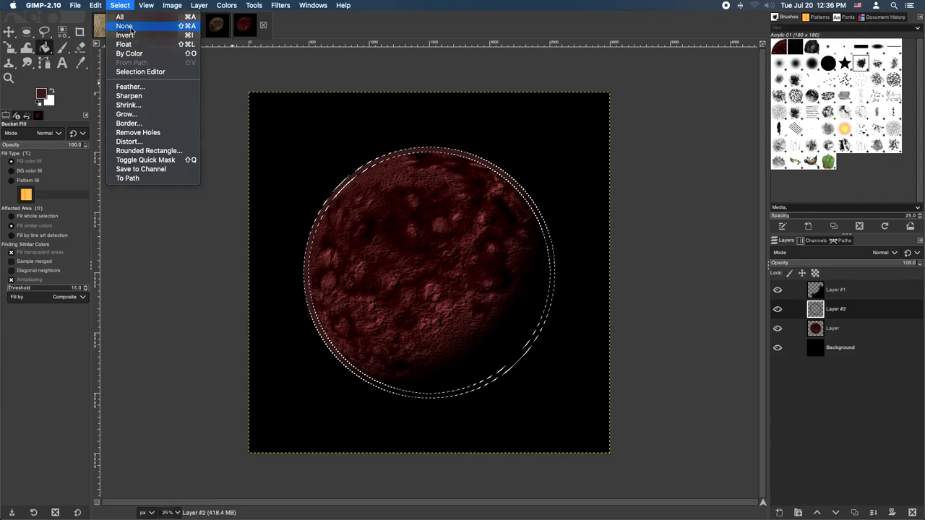
left_click(132, 29)
Apply a Gaussian Blur of about 54.63 to the dark red ring layer to make a glow around the planet
left_click(257, 6)
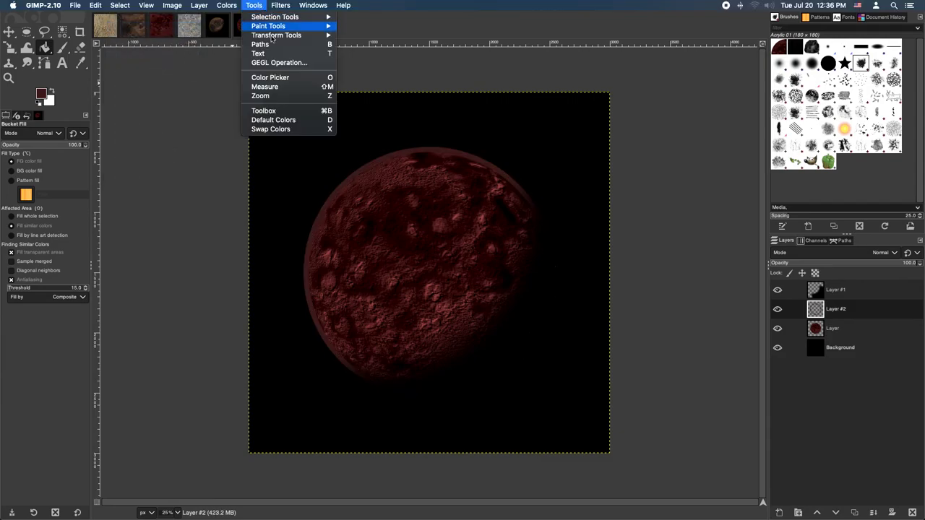
mouse_move(282, 5)
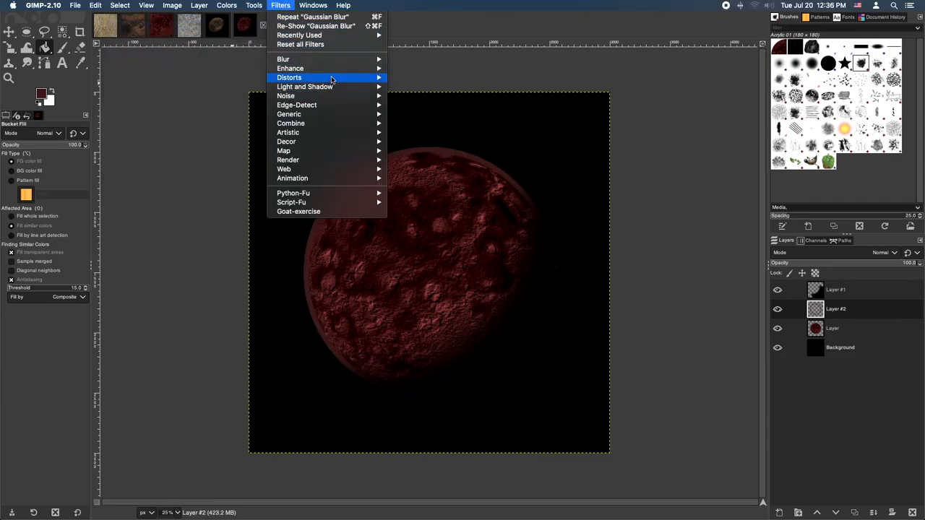
mouse_move(338, 60)
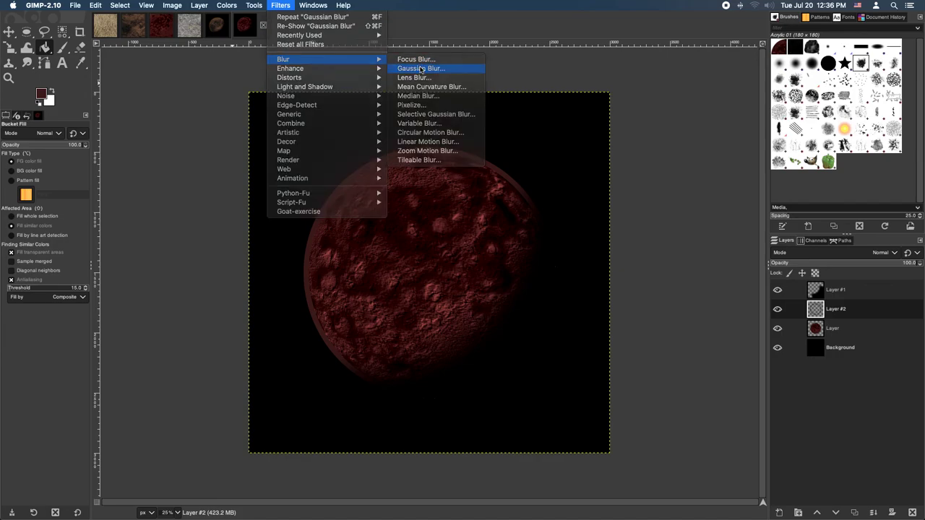
left_click(421, 69)
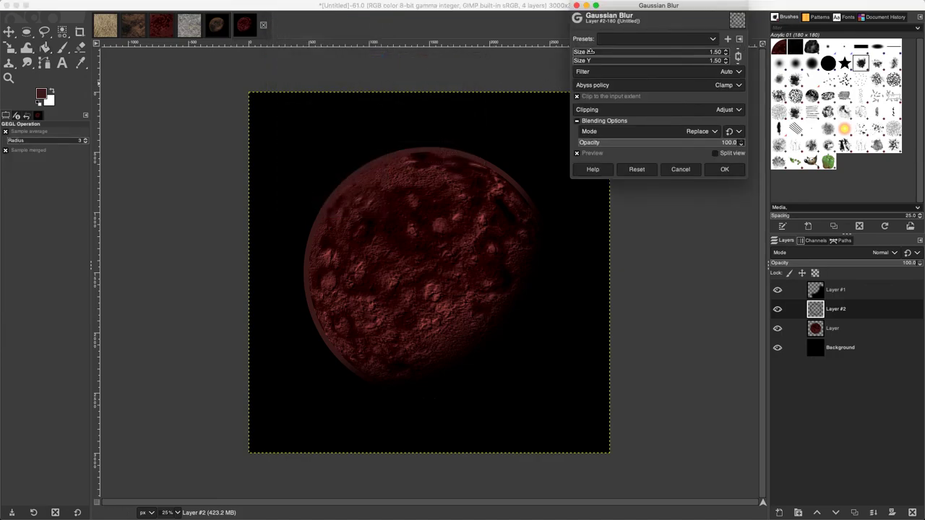
left_click_drag(593, 51, 614, 52)
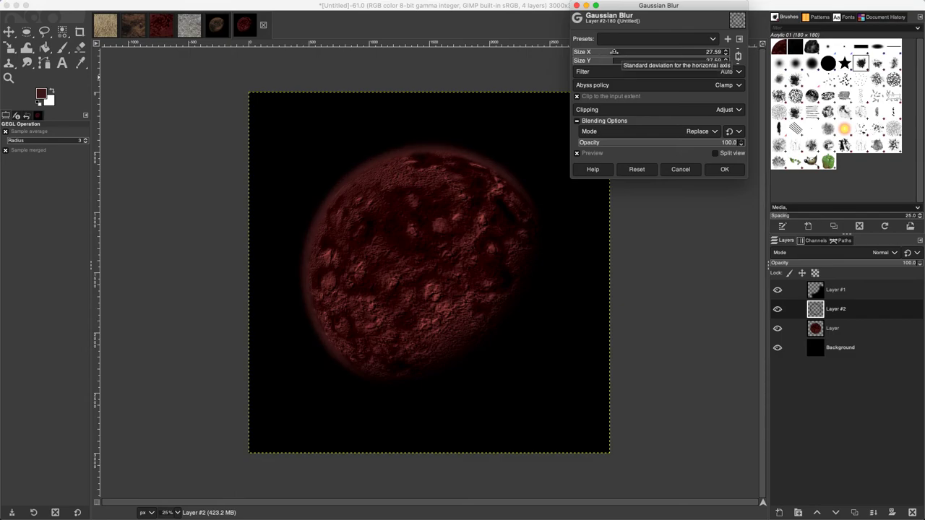
left_click_drag(616, 52, 634, 52)
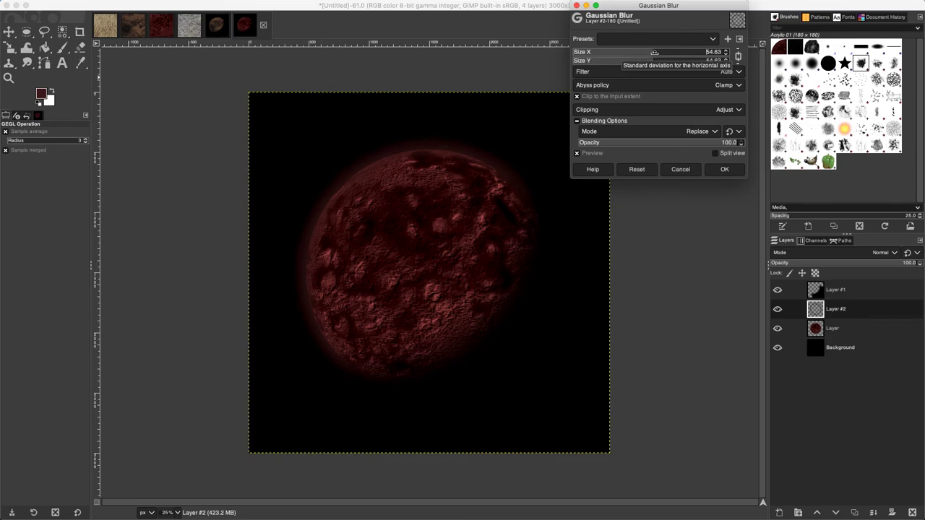
left_click(723, 169)
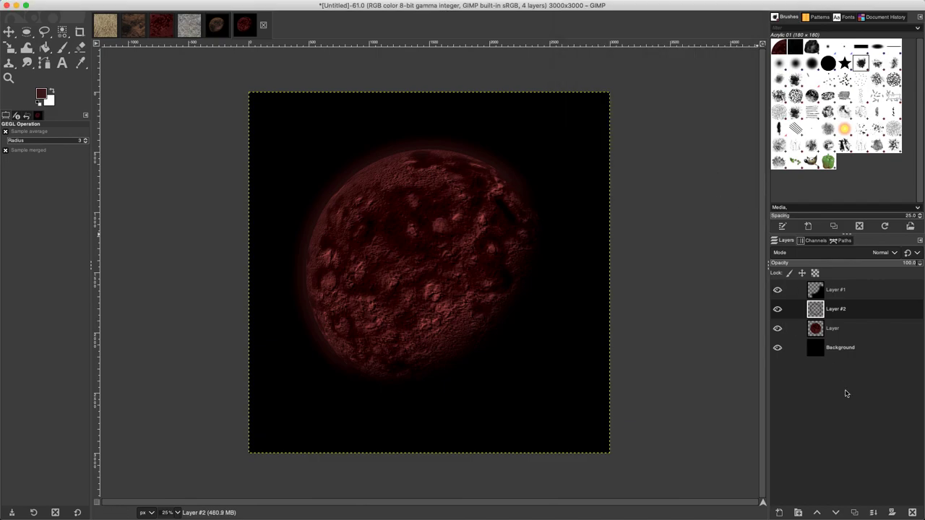
Merge all visible layers of the planet image into one, expanded as necessary
right_click(834, 419)
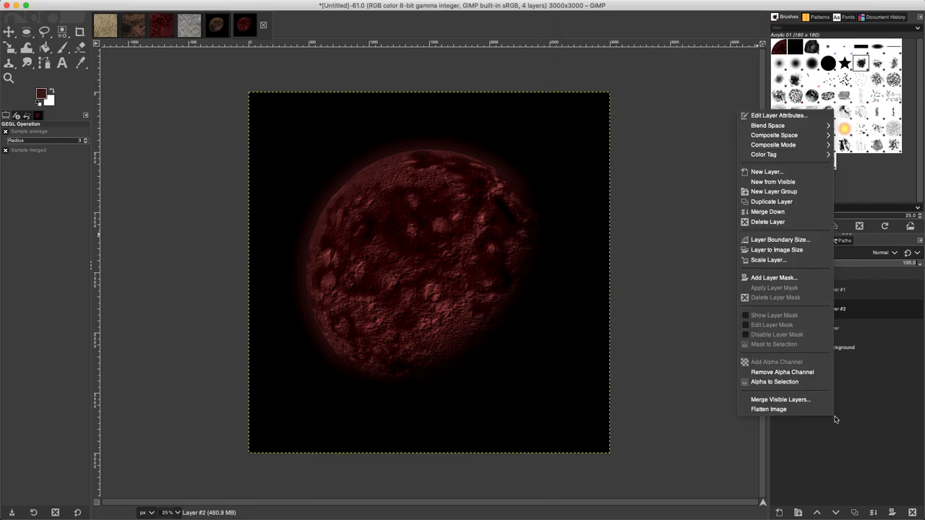
left_click(800, 399)
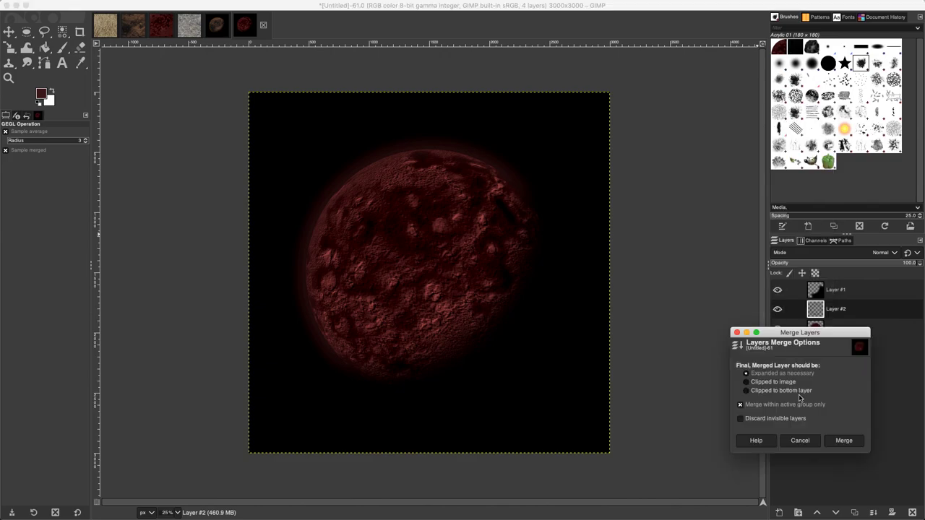
left_click(844, 441)
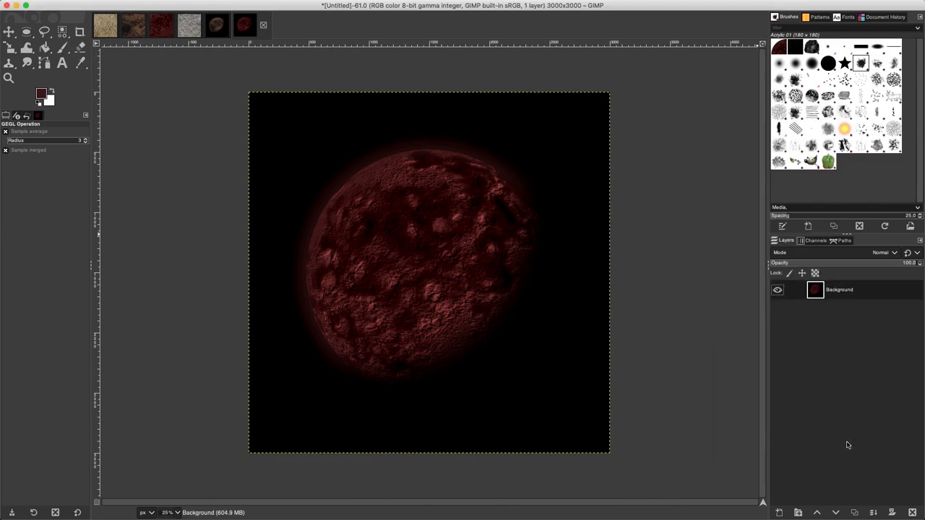
Switch to the reddish rock texture image t5
left_click(163, 29)
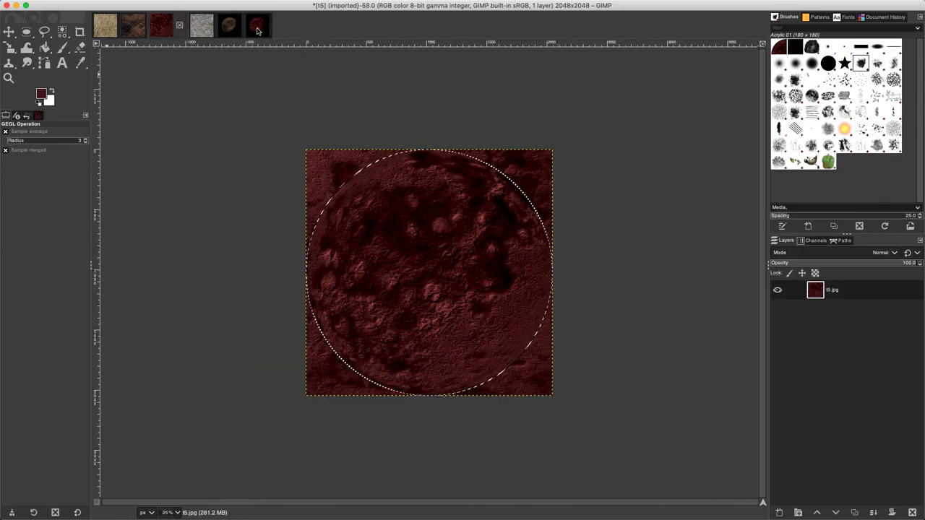